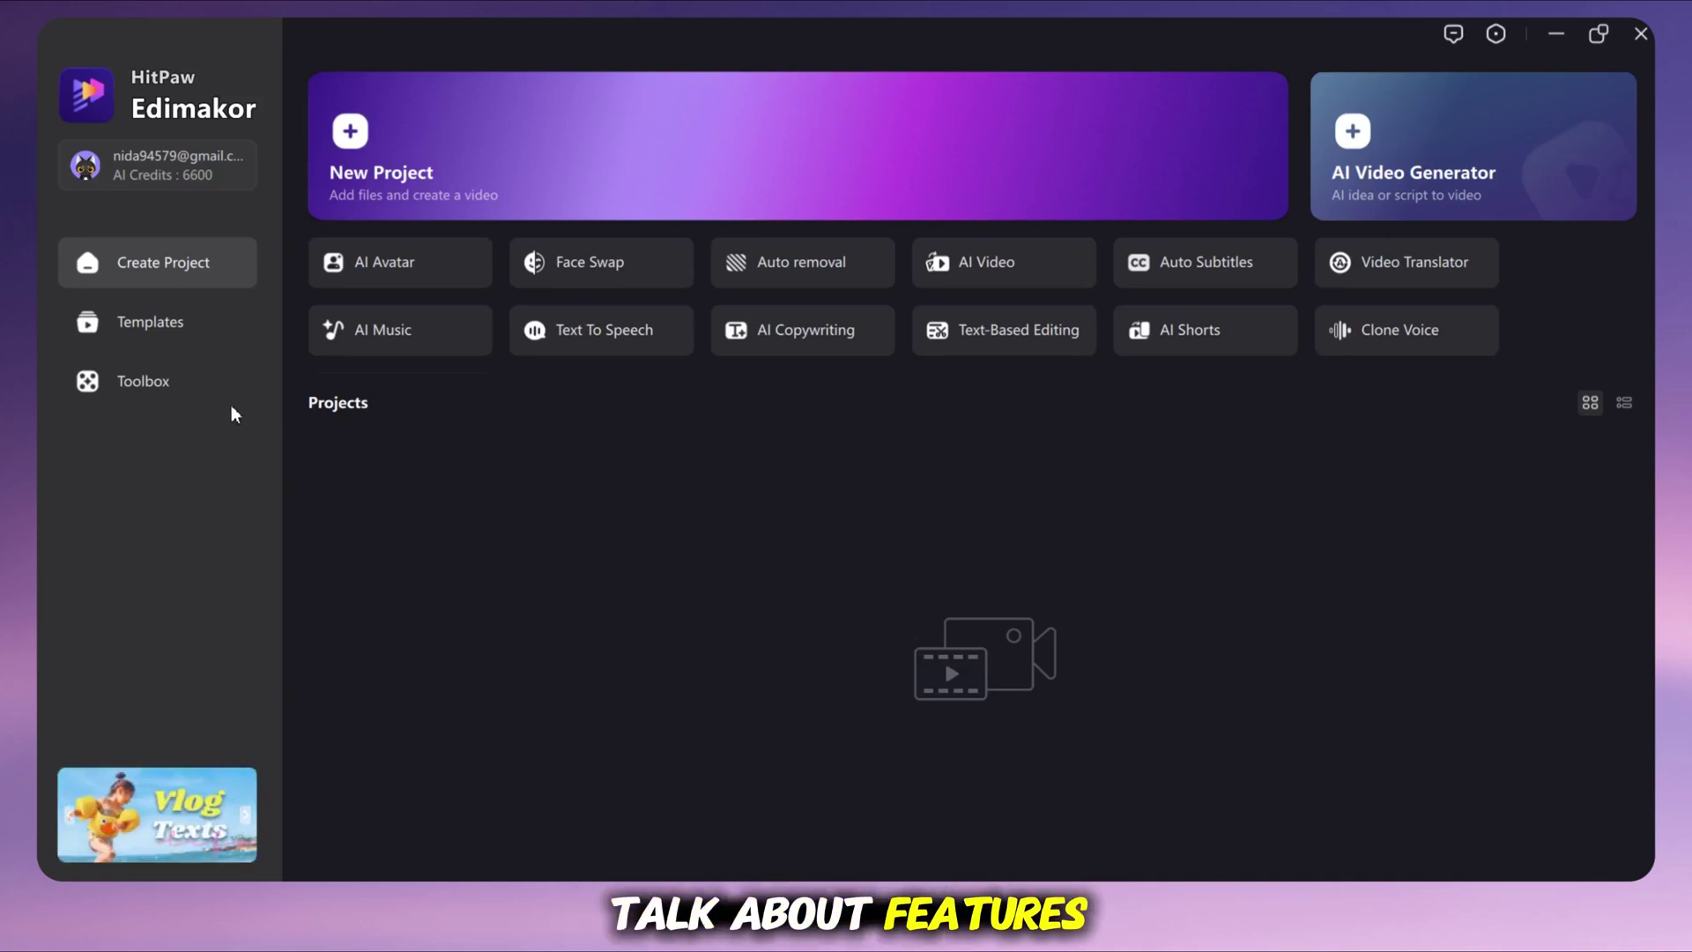
- Scroll through the full Toolbox collection of editing tools
{"action": "left_click", "coordinate": [175, 391]}
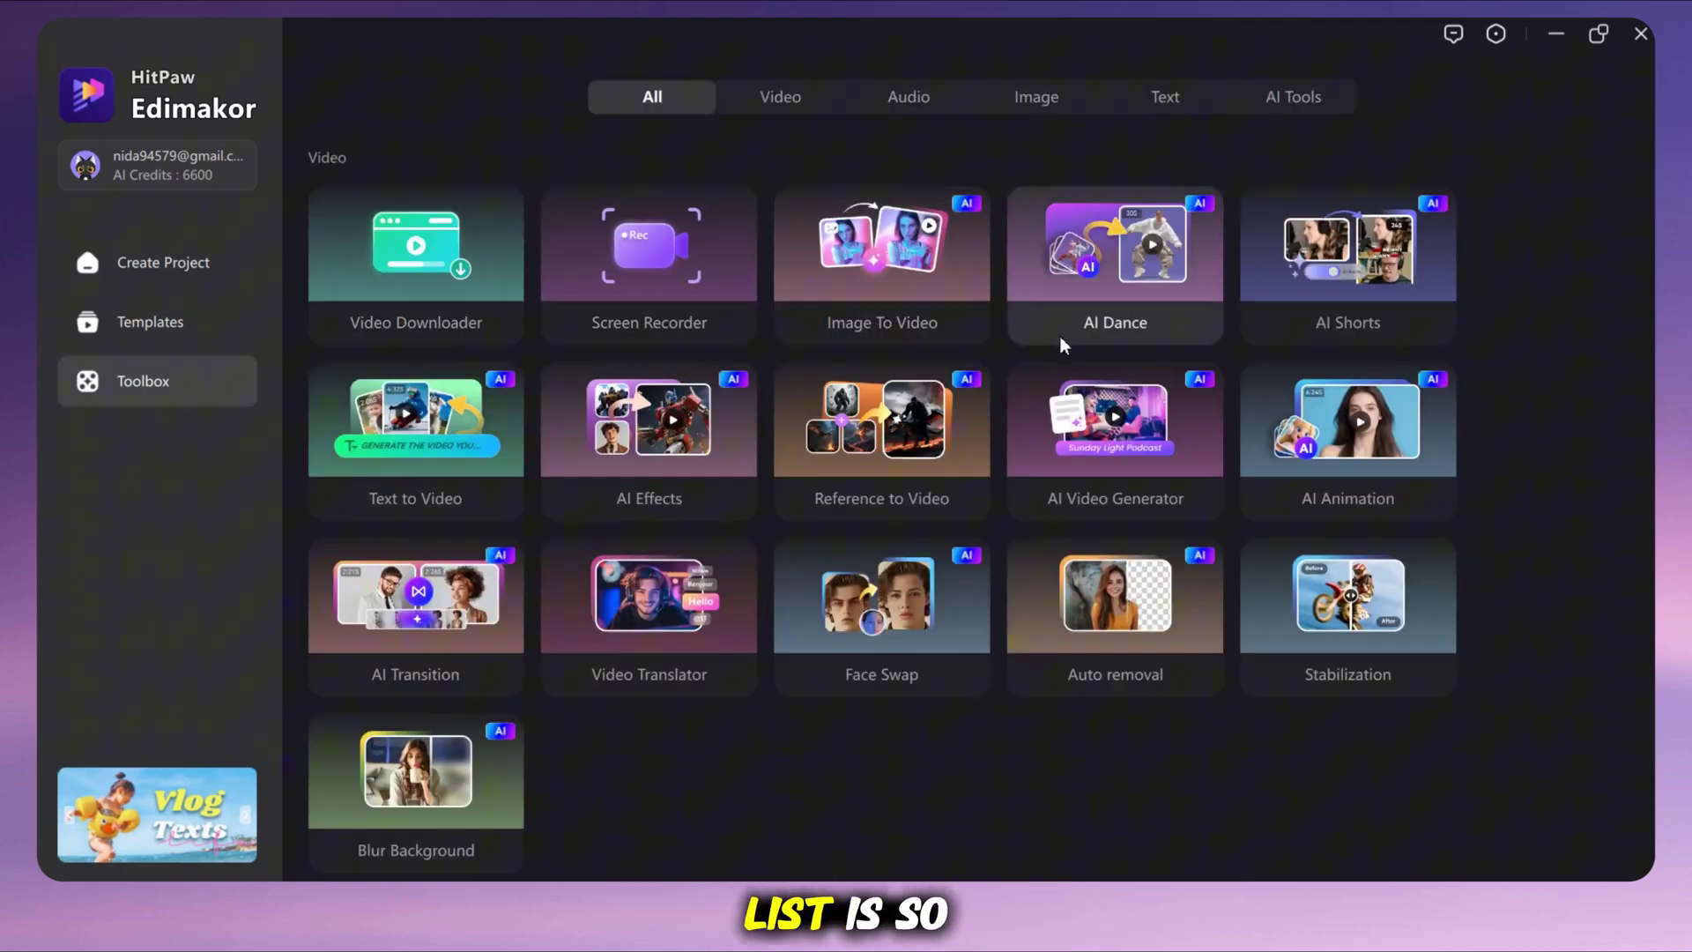
{"action": "scroll", "coordinate": [1065, 349], "scroll_direction": "down", "scroll_amount": 2}
{"action": "scroll", "coordinate": [1089, 363], "scroll_direction": "down", "scroll_amount": 3}
{"action": "scroll", "coordinate": [1187, 382], "scroll_direction": "down", "scroll_amount": 4}
{"action": "scroll", "coordinate": [1573, 401], "scroll_direction": "down", "scroll_amount": 5}
{"action": "scroll", "coordinate": [1585, 404], "scroll_direction": "down", "scroll_amount": 5}
{"action": "scroll", "coordinate": [1584, 406], "scroll_direction": "down", "scroll_amount": 2}
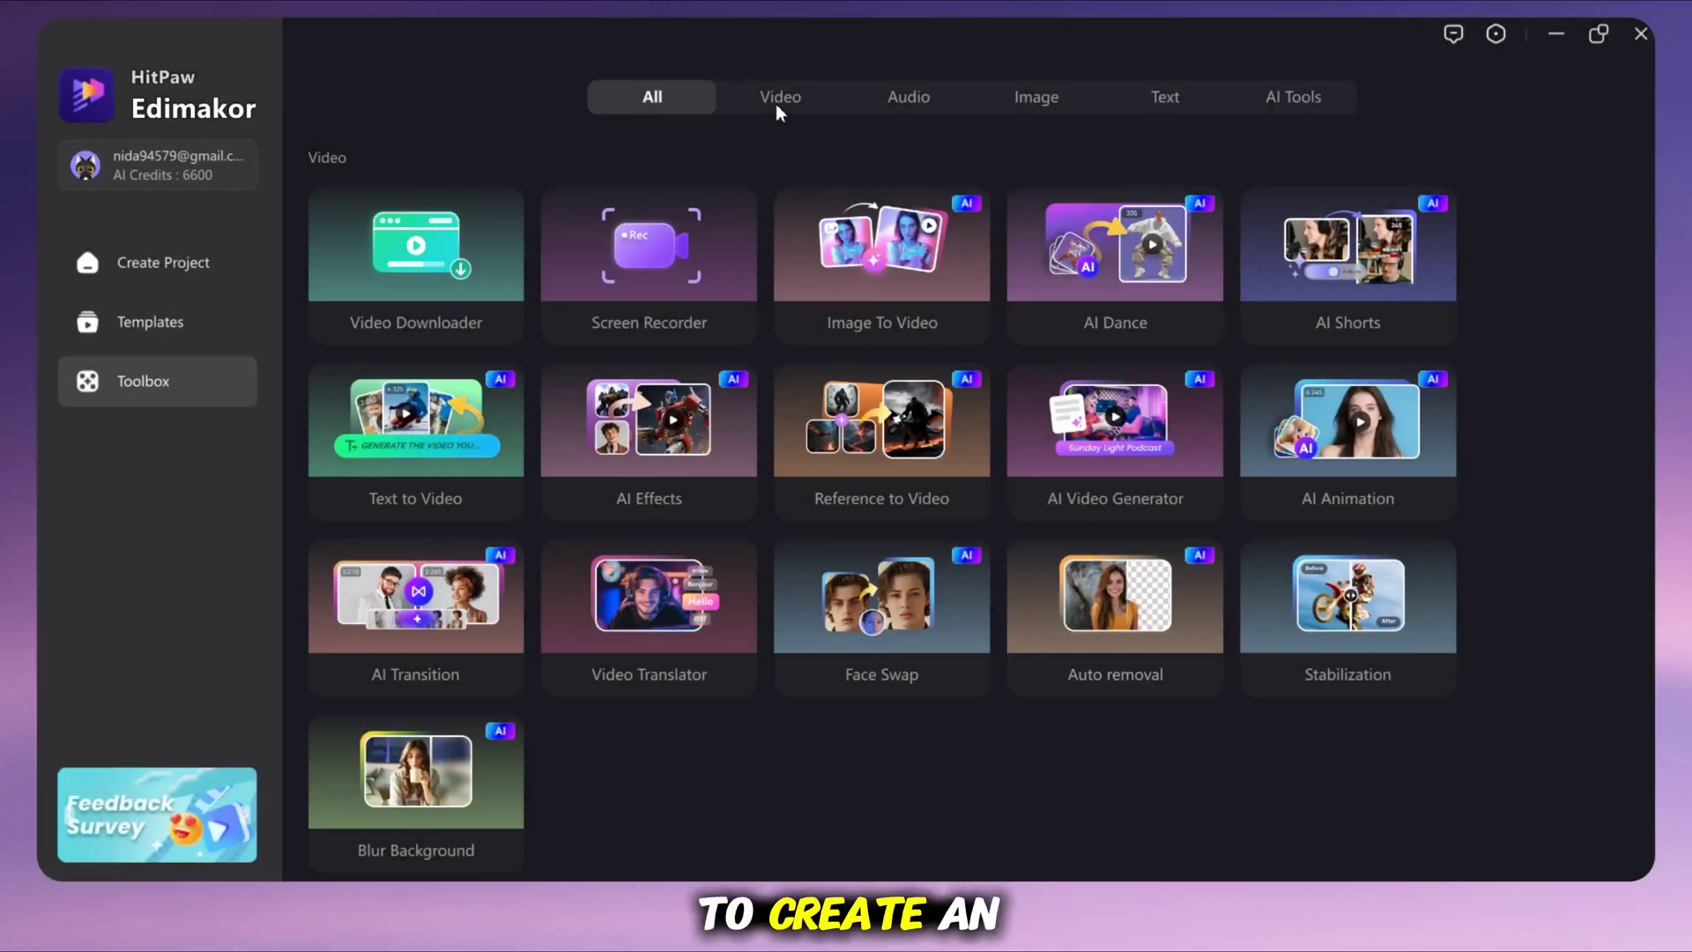
- Filter the Toolbox by the Video, Audio, Image and AI Tools categories
{"action": "left_click", "coordinate": [777, 101]}
{"action": "left_click", "coordinate": [932, 104]}
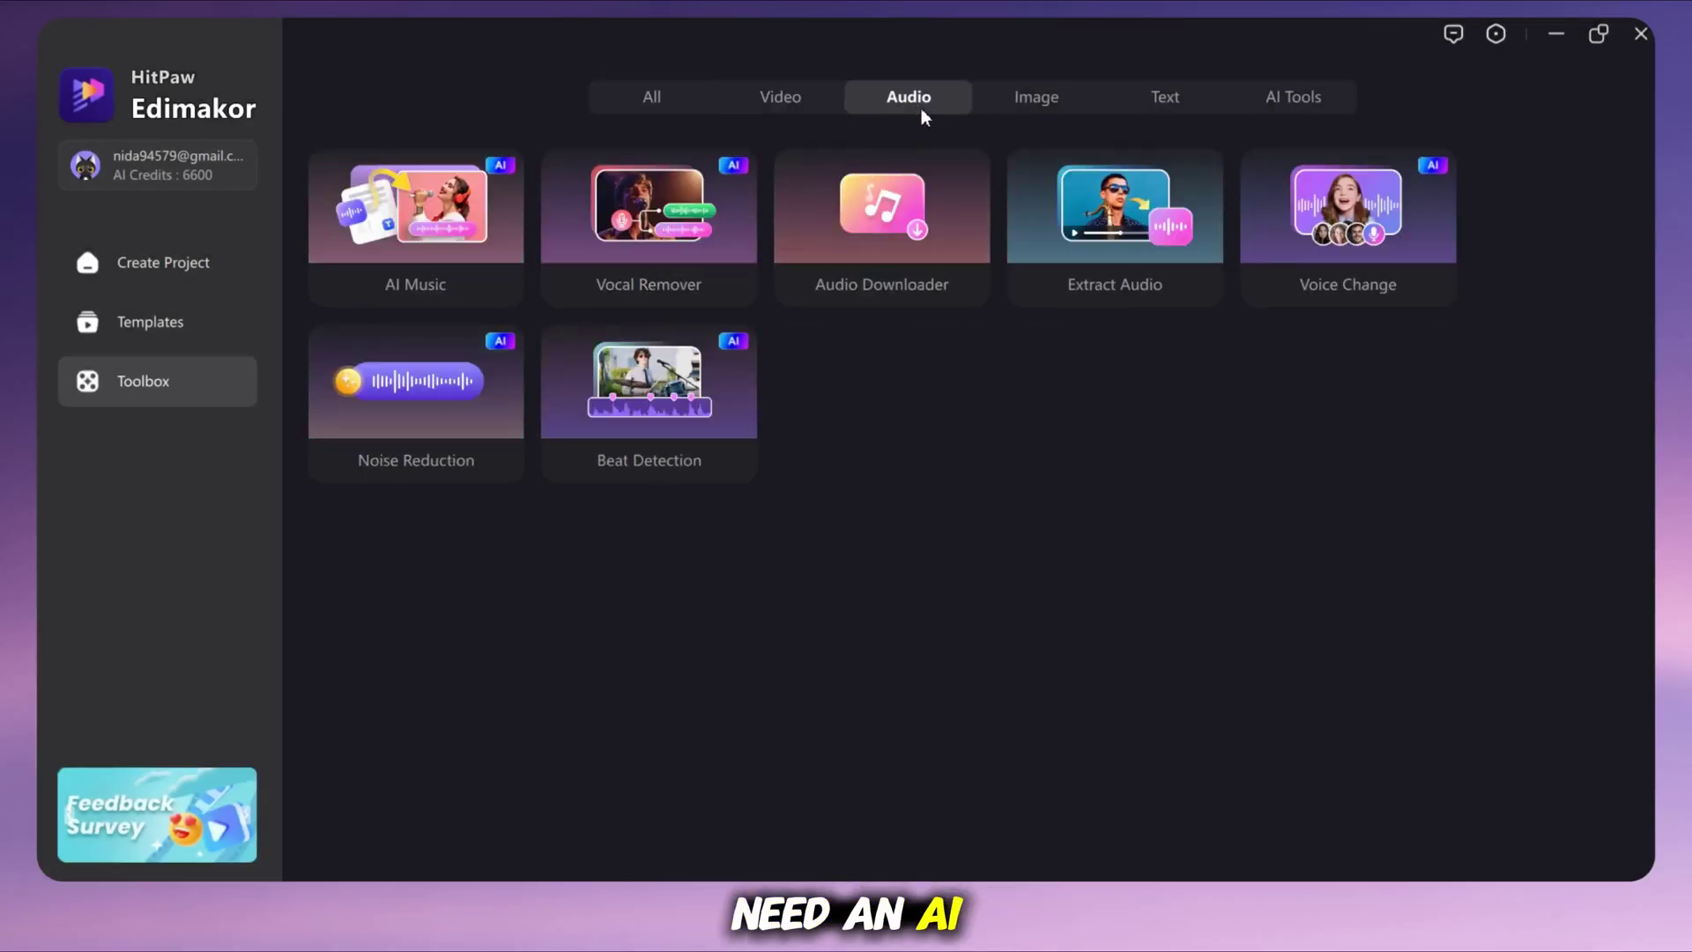
{"action": "left_click", "coordinate": [1048, 99]}
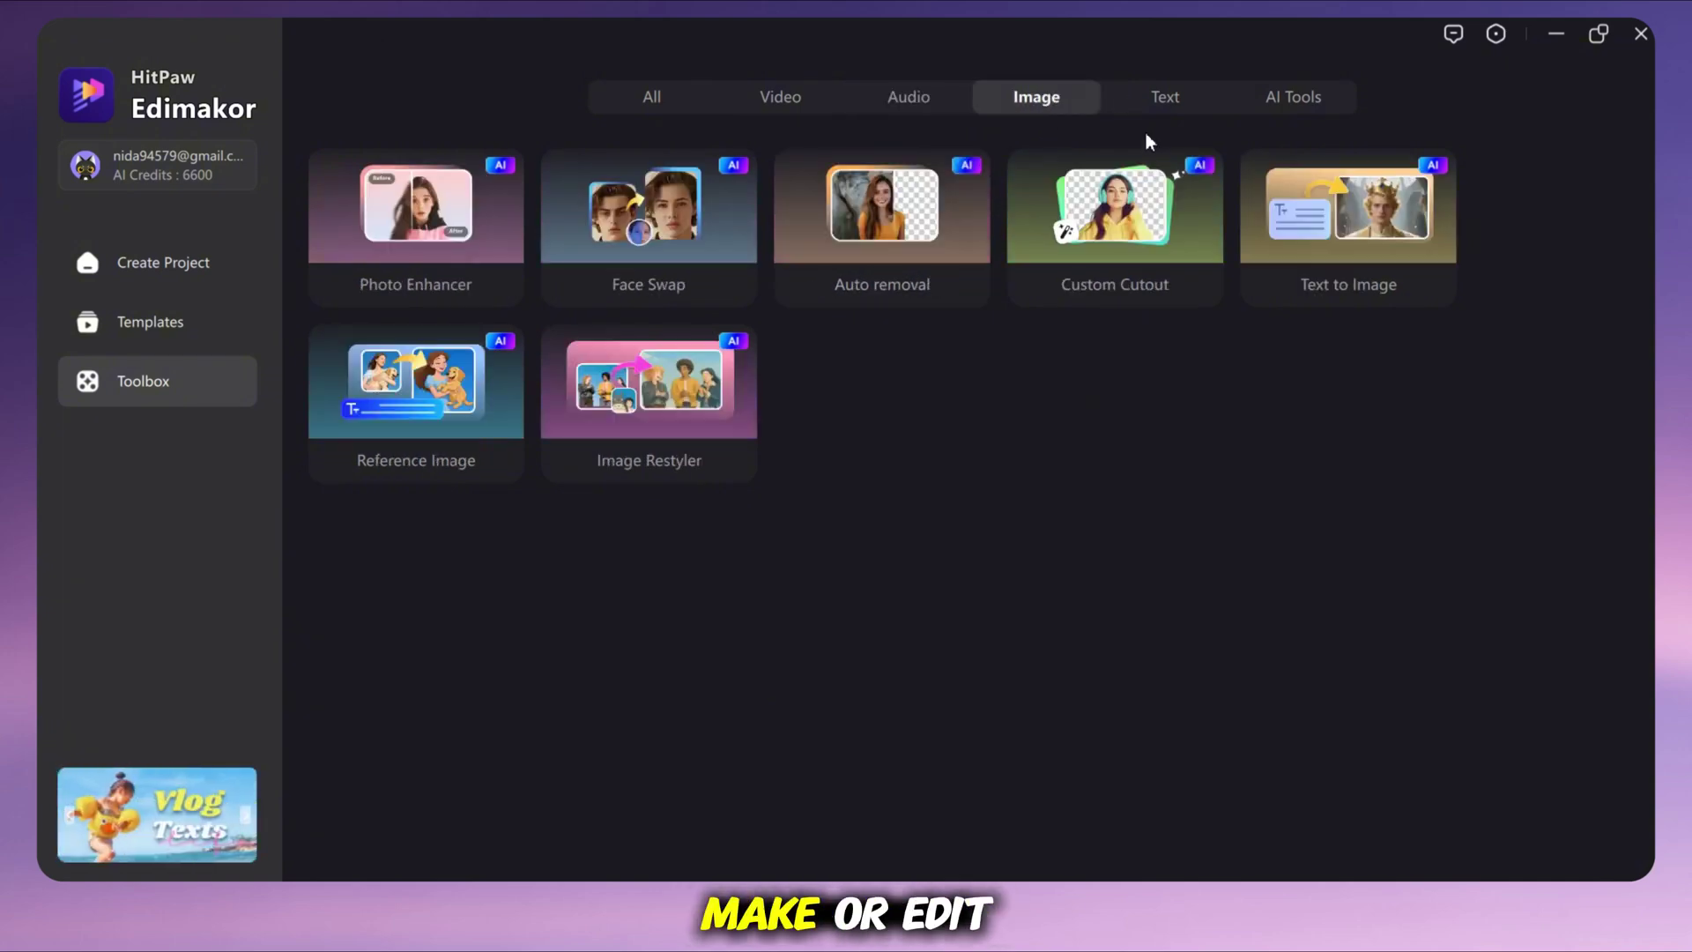
{"action": "left_click", "coordinate": [1277, 103]}
{"action": "scroll", "coordinate": [1626, 321], "scroll_direction": "down", "scroll_amount": 4}
{"action": "scroll", "coordinate": [1626, 320], "scroll_direction": "up", "scroll_amount": 4}
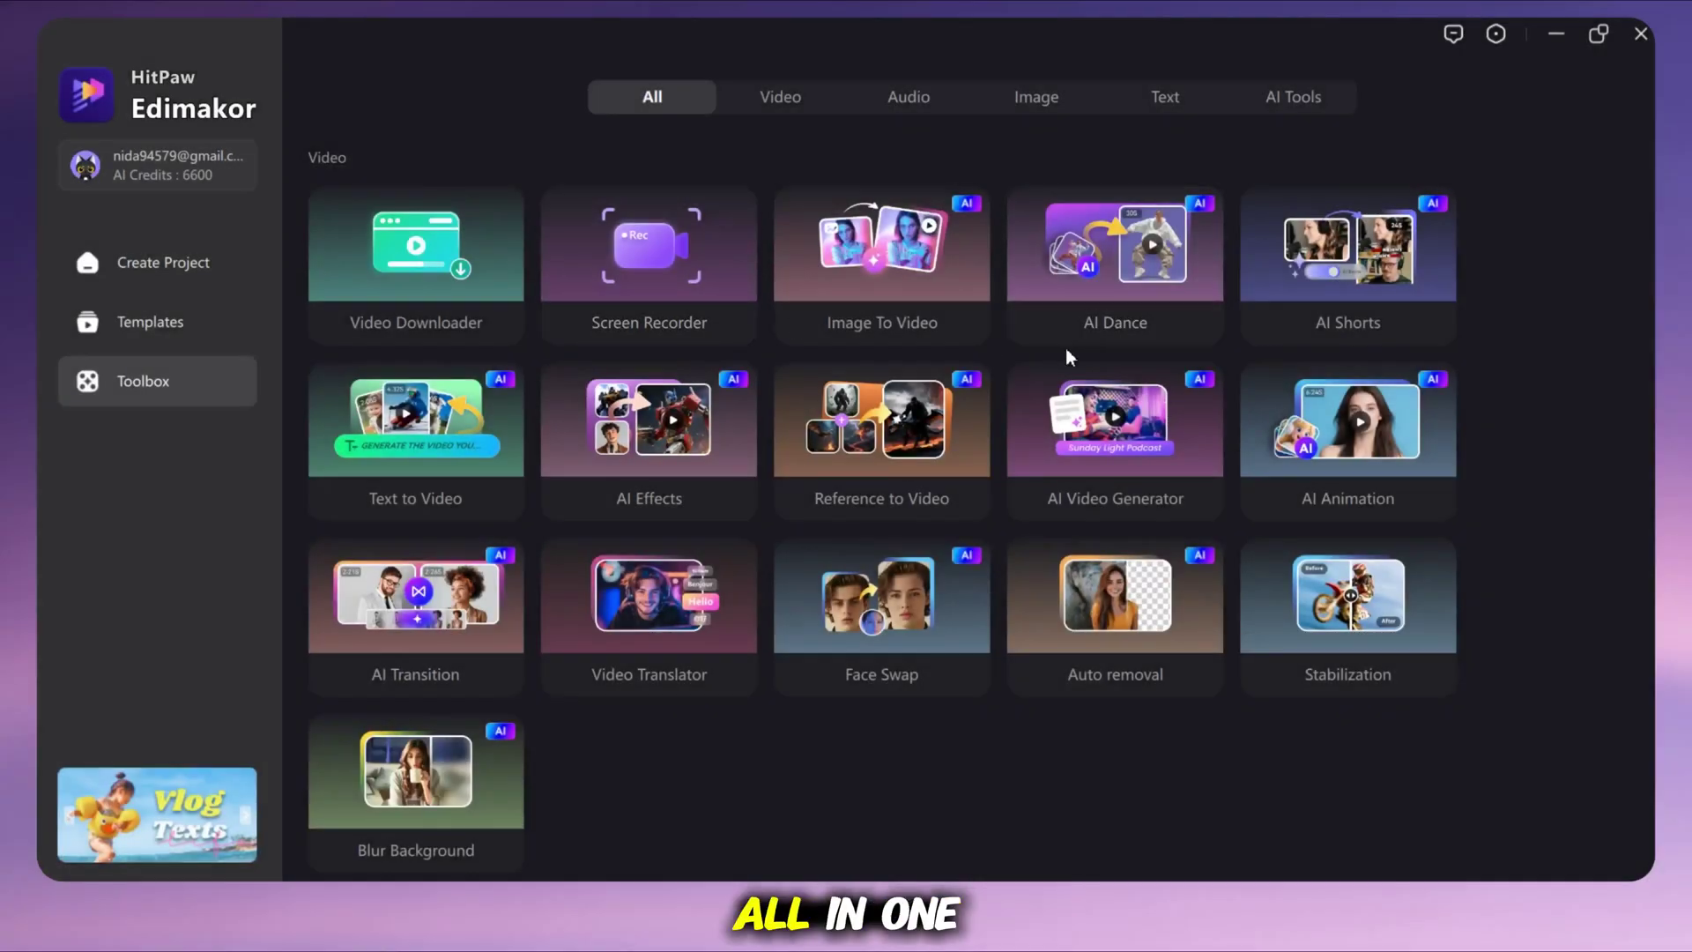
- Start a new project with AI Video generation
{"action": "scroll", "coordinate": [1069, 358], "scroll_direction": "down", "scroll_amount": 5}
{"action": "scroll", "coordinate": [1170, 377], "scroll_direction": "down", "scroll_amount": 5}
{"action": "scroll", "coordinate": [1584, 414], "scroll_direction": "down", "scroll_amount": 2}
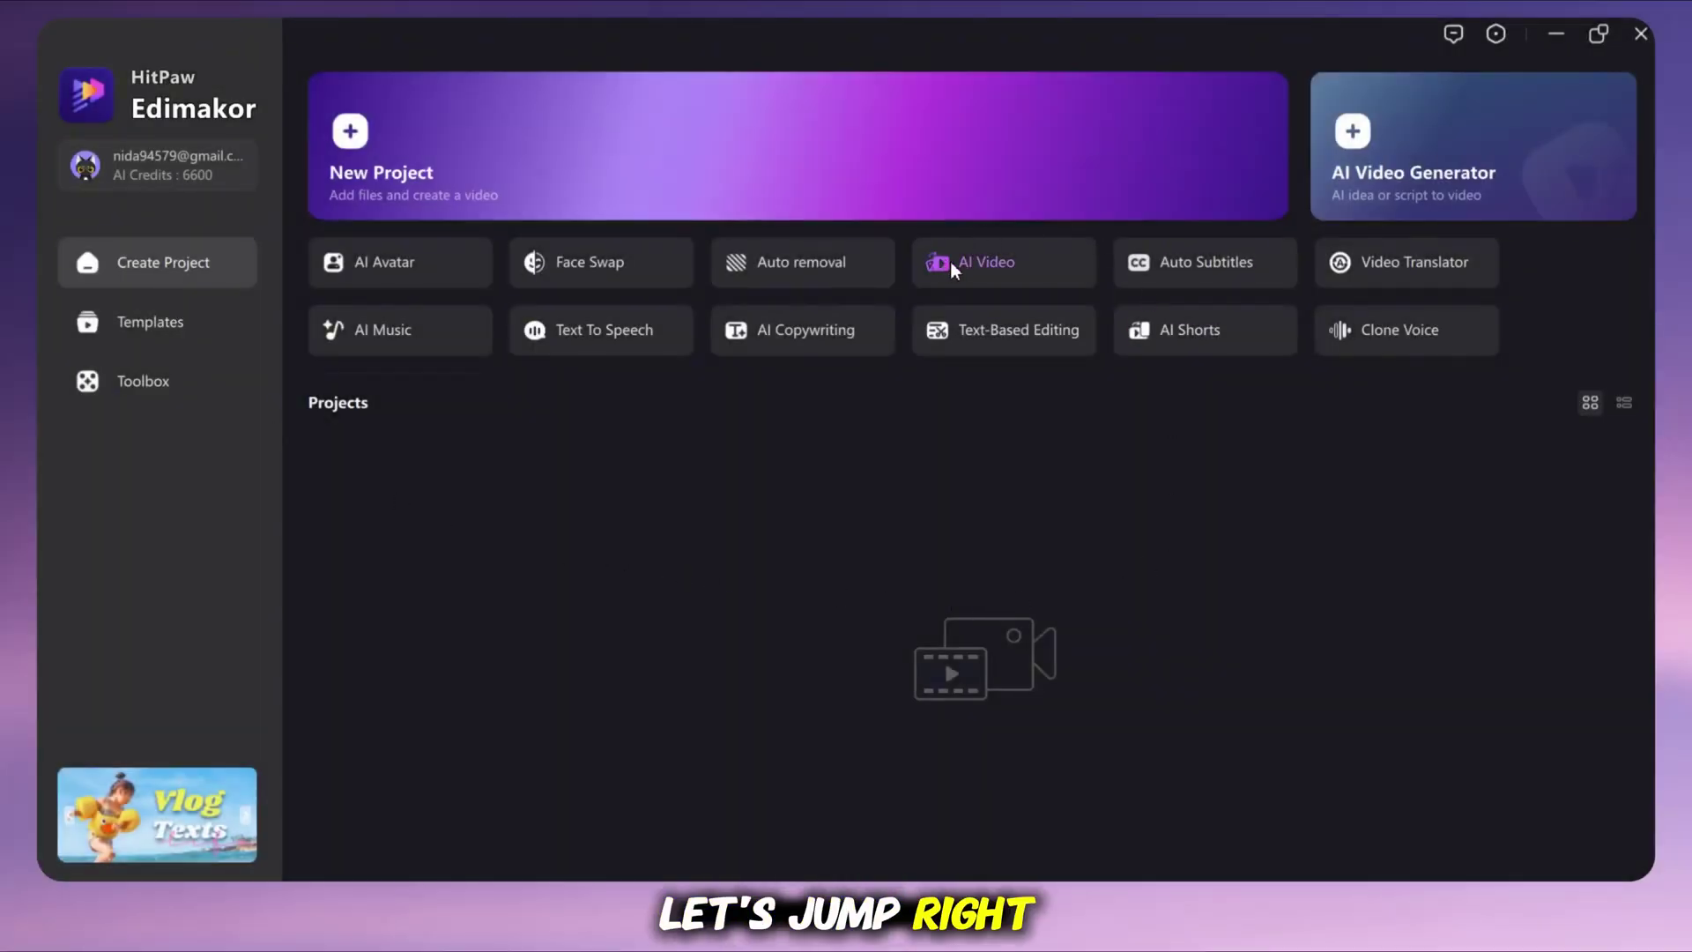
{"action": "left_click", "coordinate": [975, 255]}
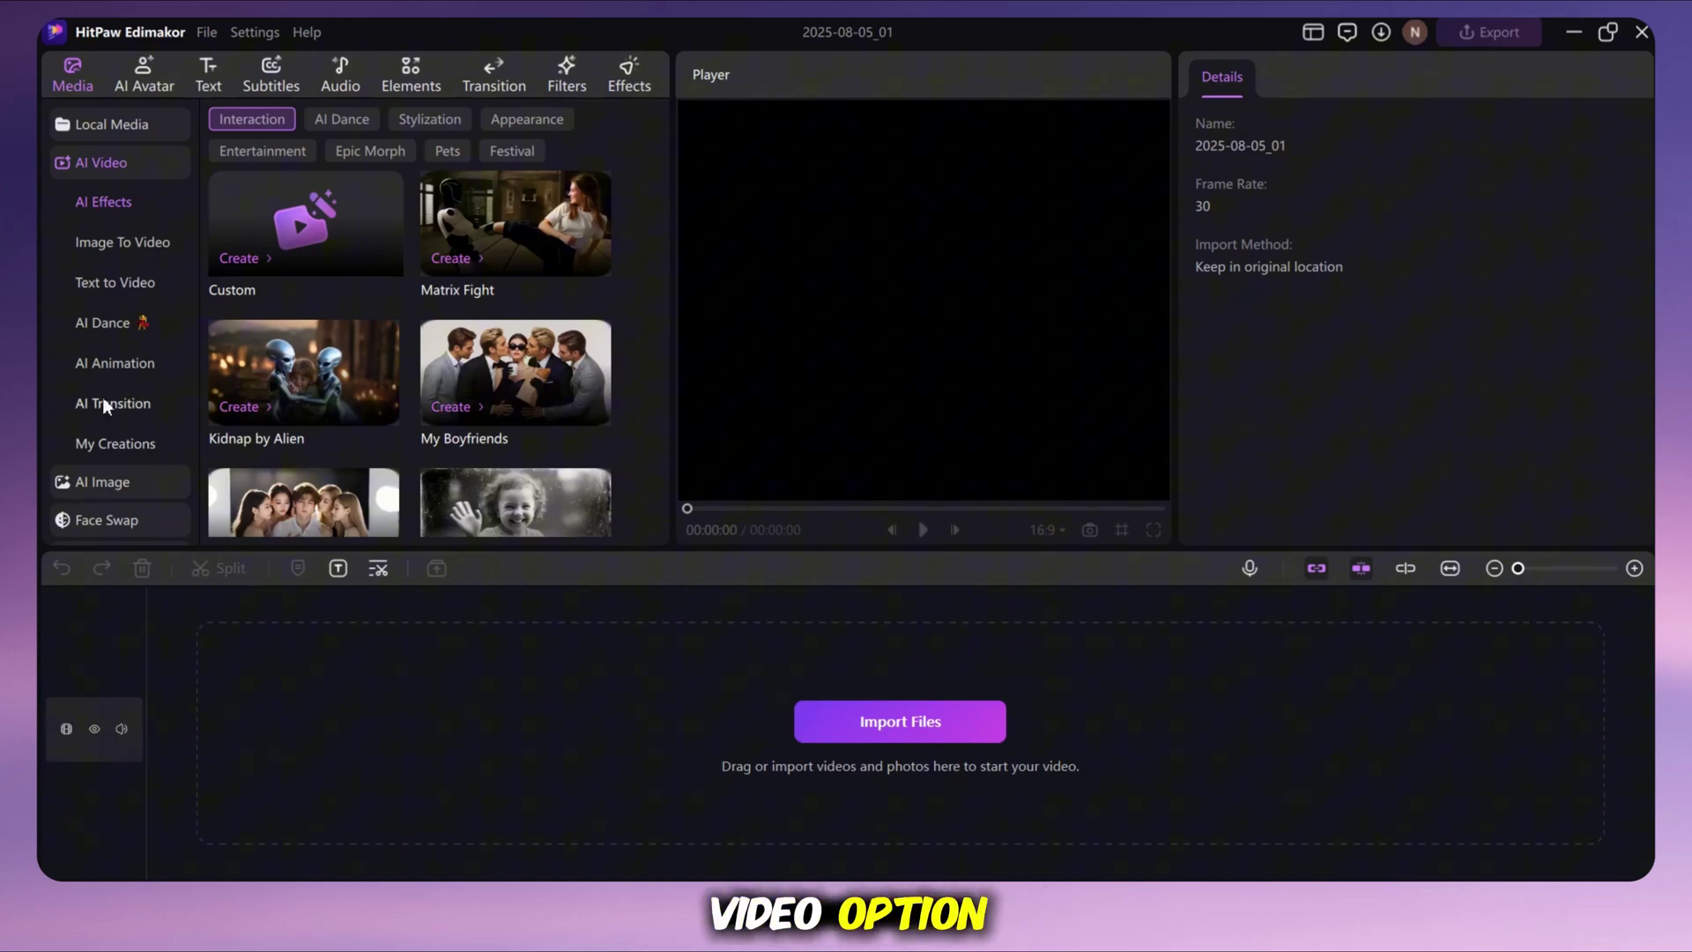
- Open Text to Video, list the models and preview the Google Veo 3 sample
{"action": "left_click", "coordinate": [99, 282]}
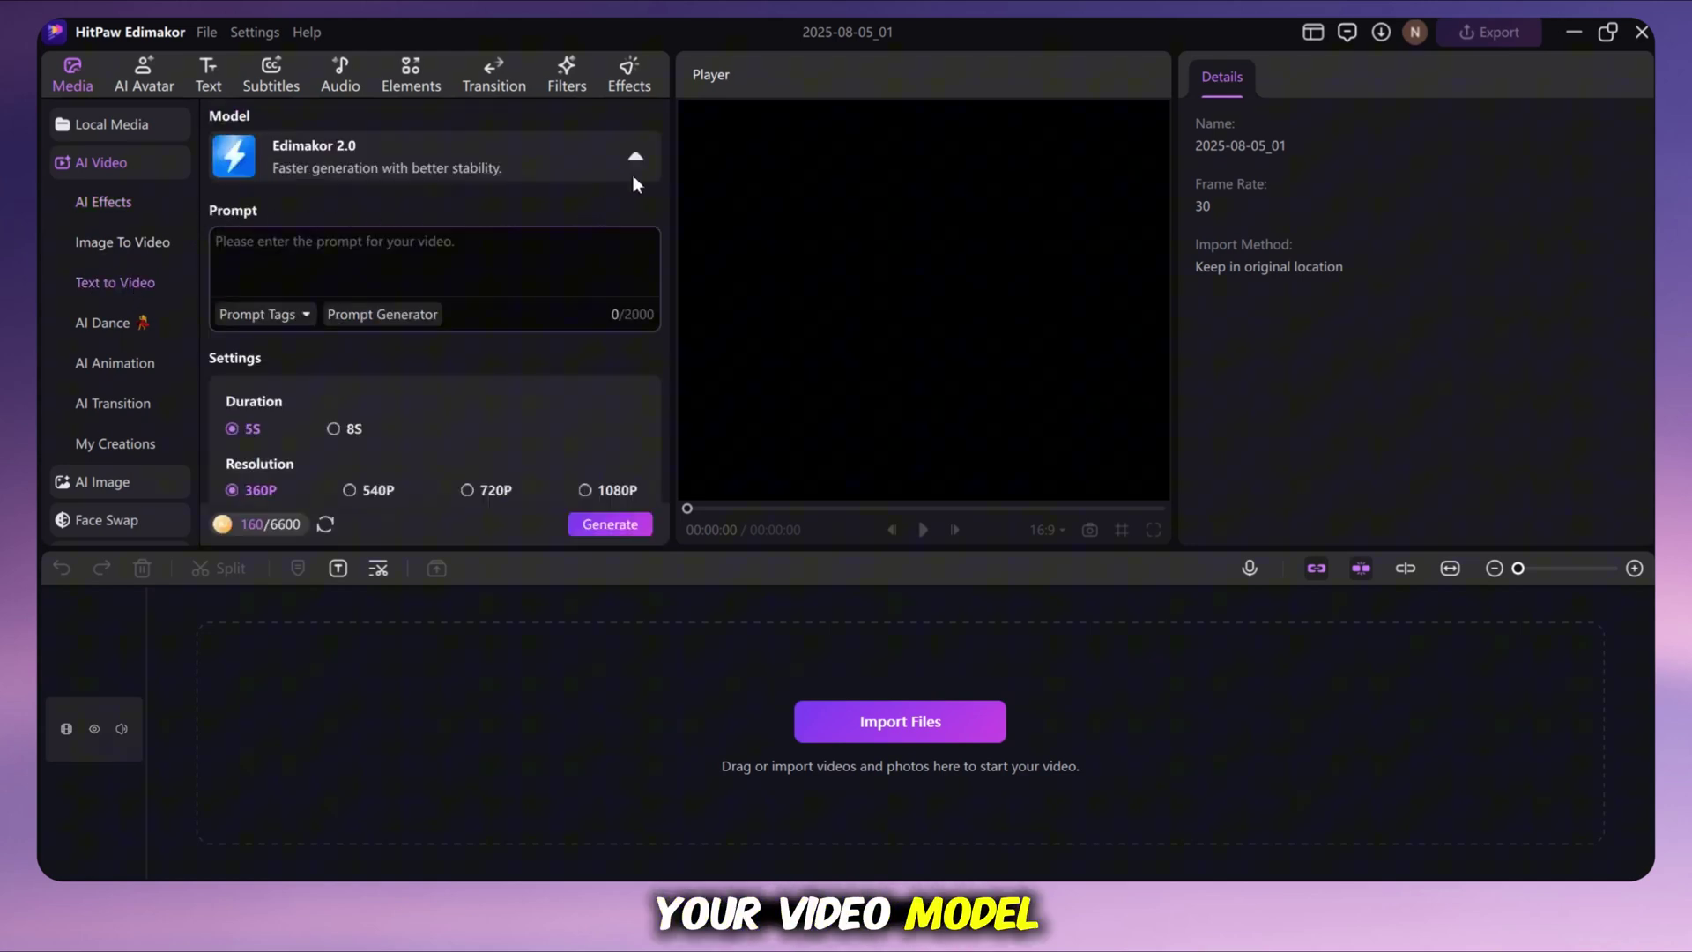
{"action": "left_click", "coordinate": [582, 165]}
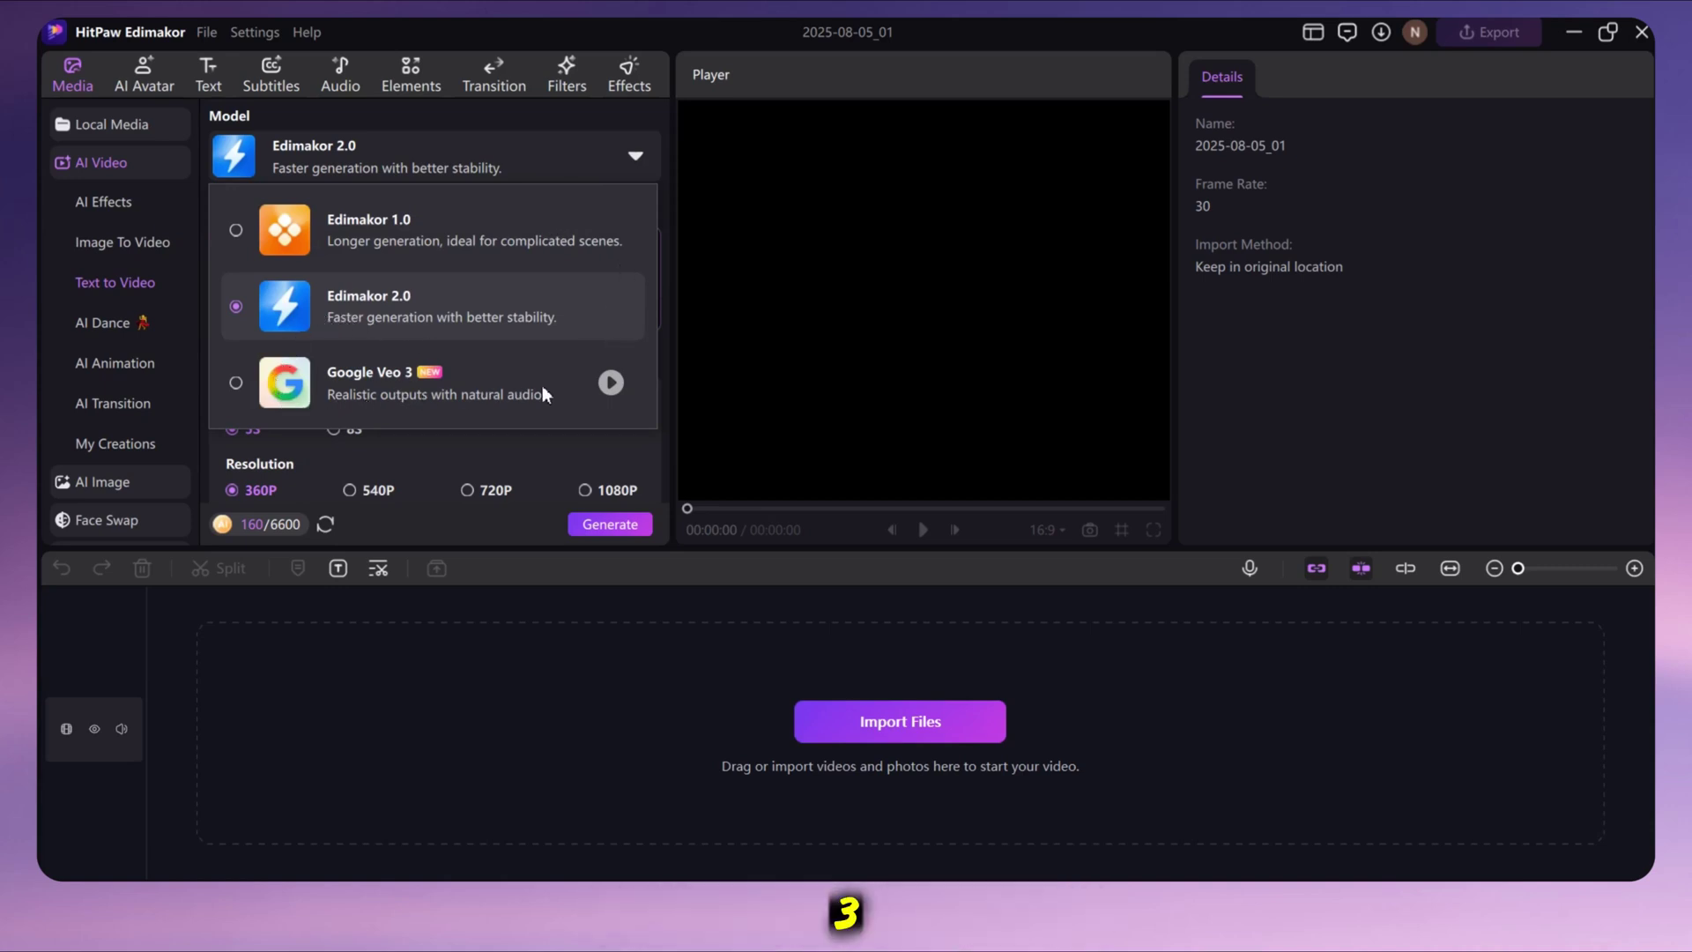
{"action": "left_click", "coordinate": [611, 382]}
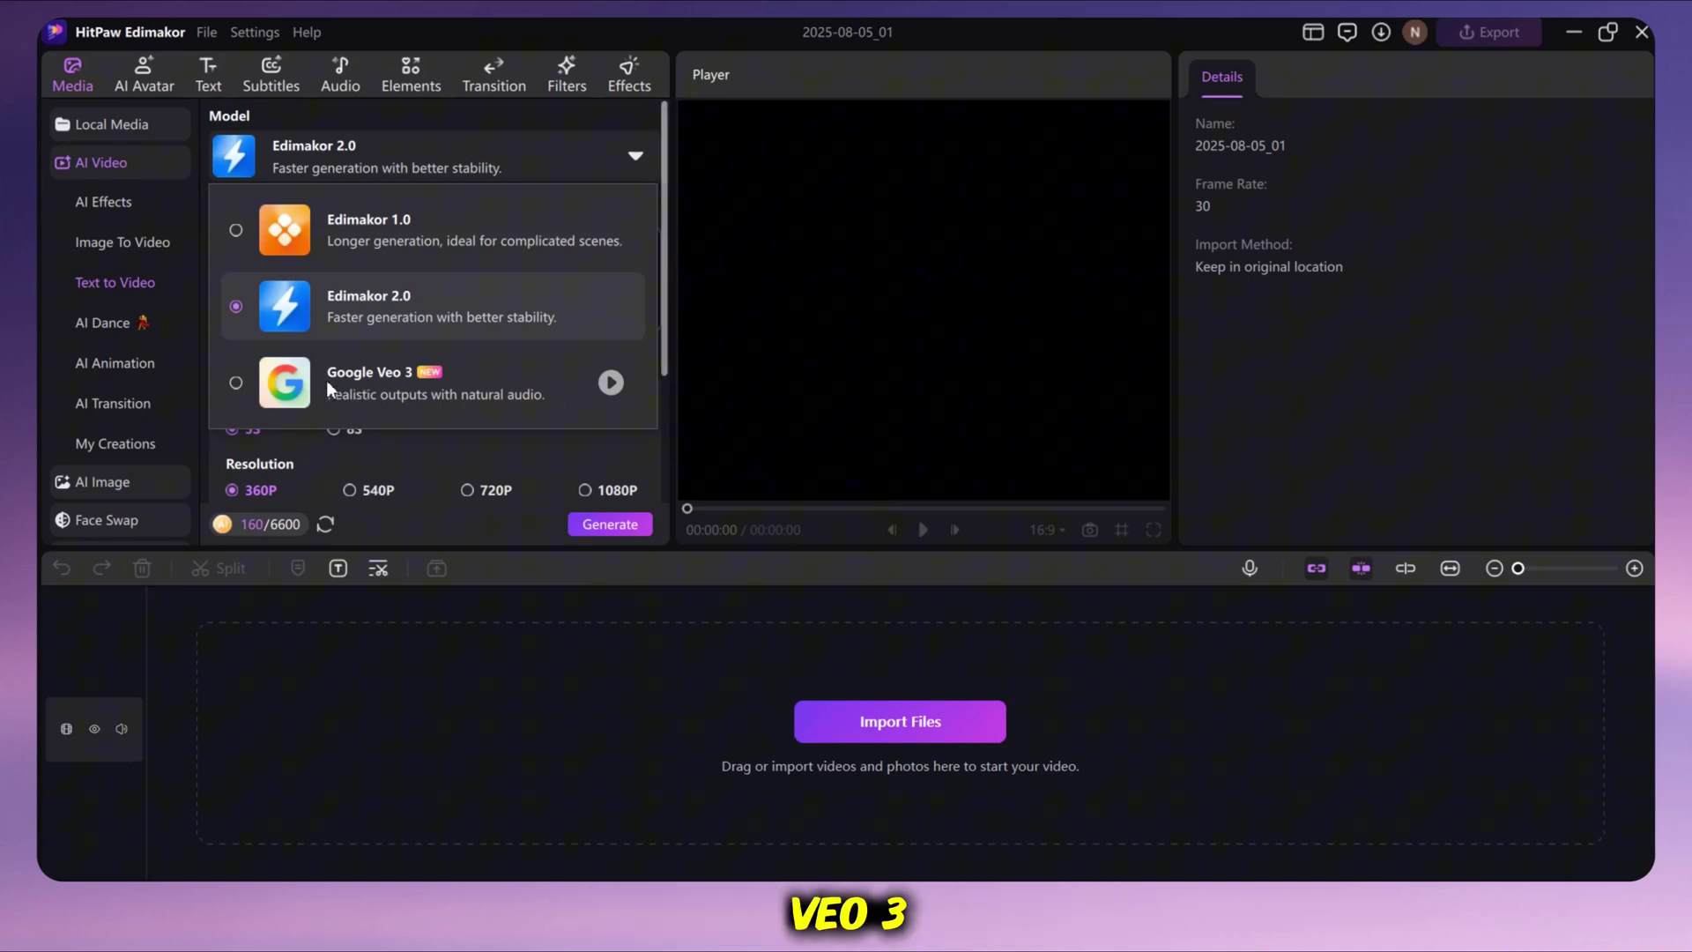
- Select Google Veo 3 as the model and focus the prompt field
{"action": "left_click", "coordinate": [236, 384]}
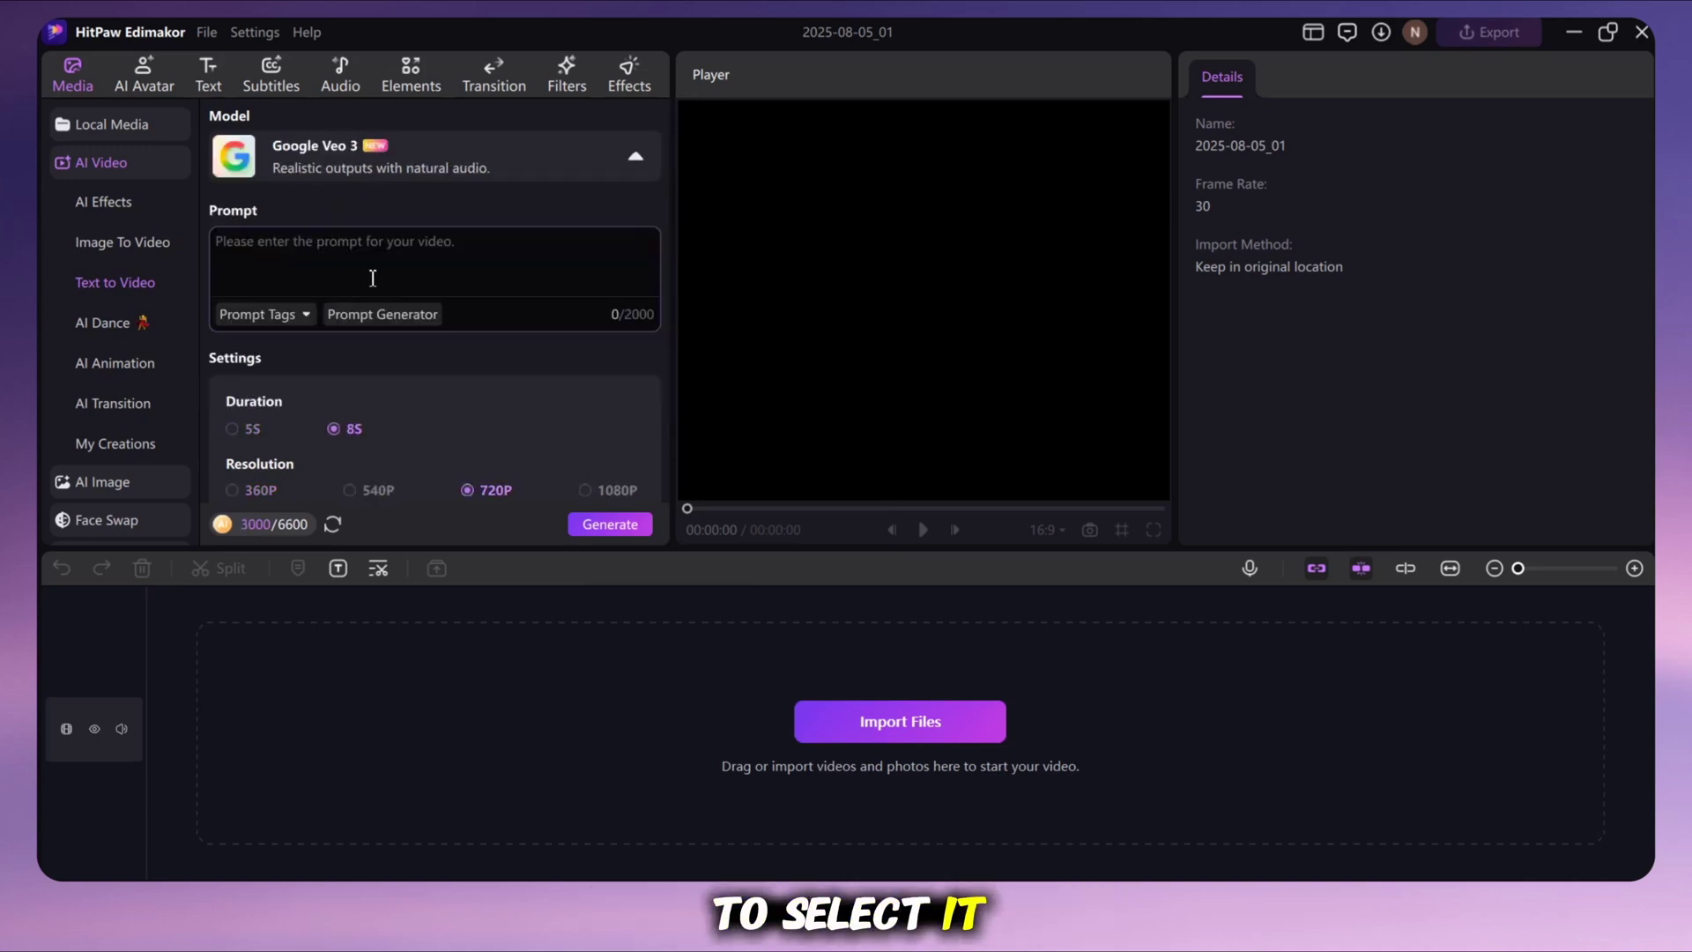
{"action": "left_click", "coordinate": [264, 264]}
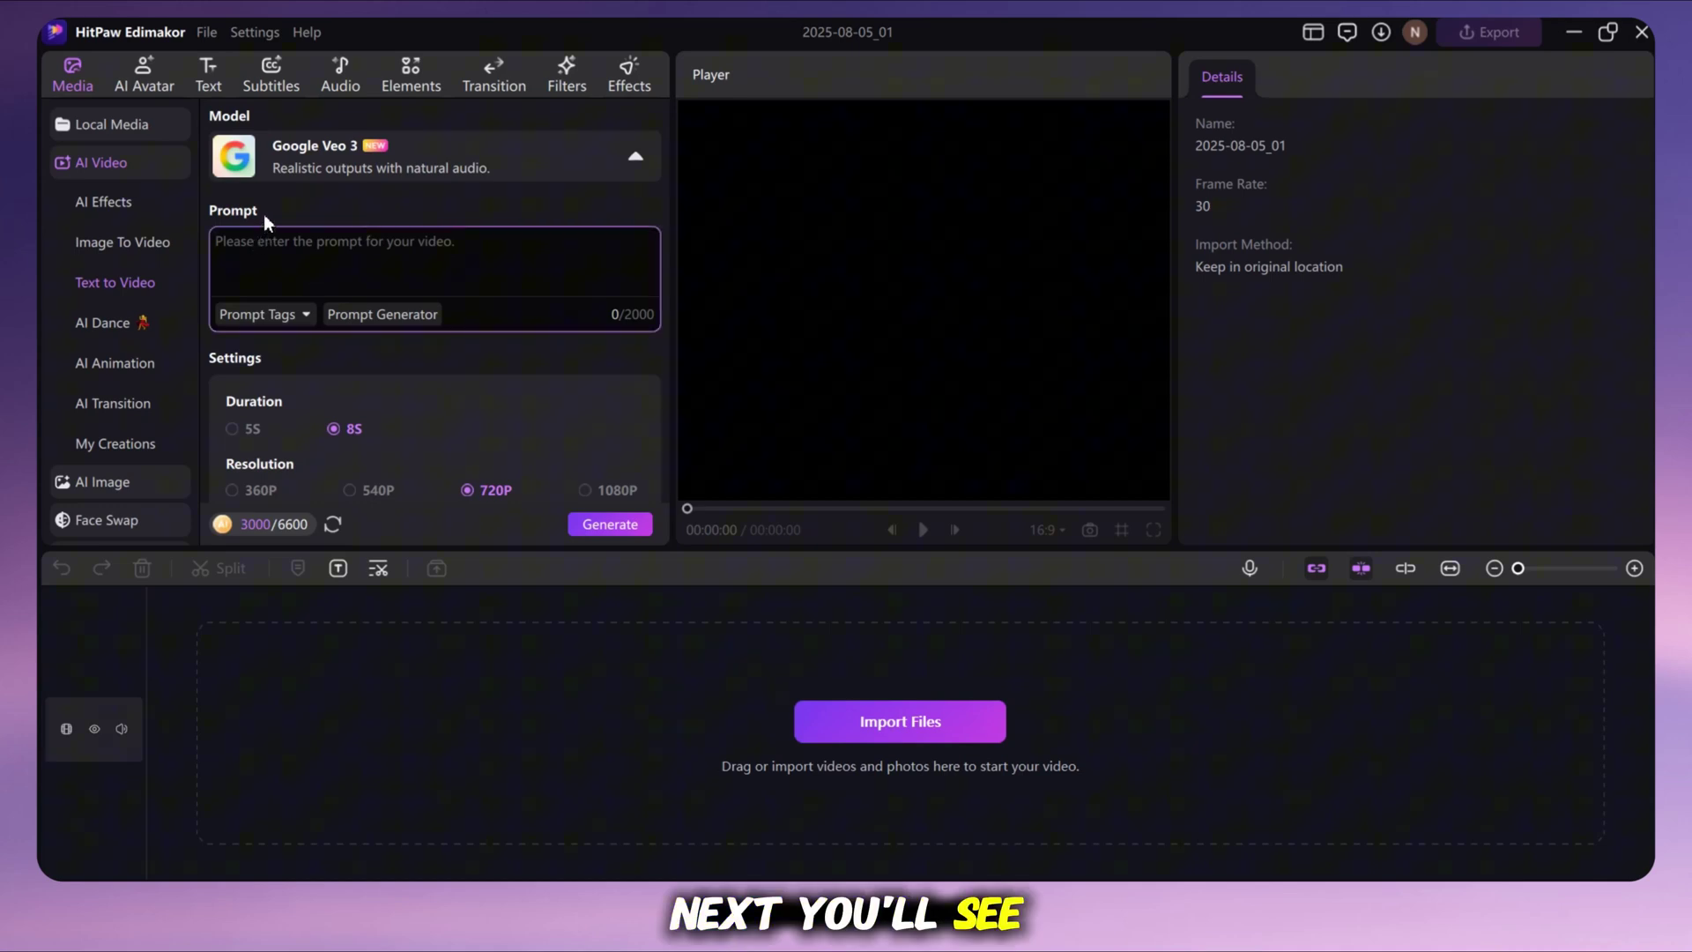
{"action": "left_click", "coordinate": [233, 245]}
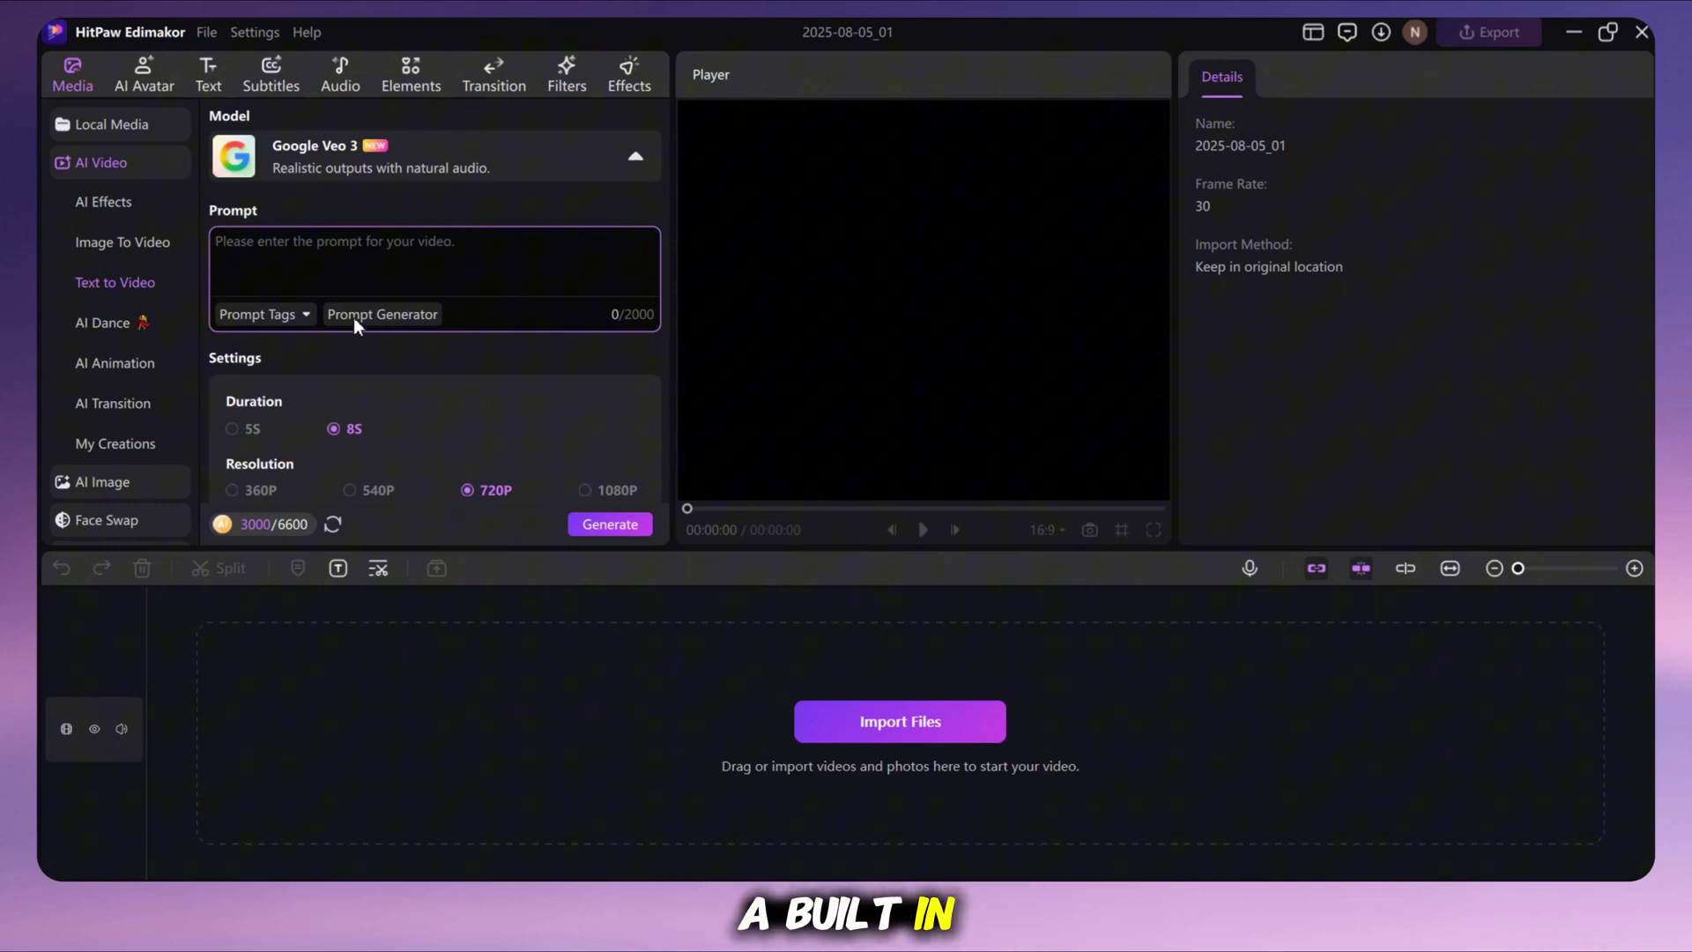
{"action": "left_click", "coordinate": [386, 314]}
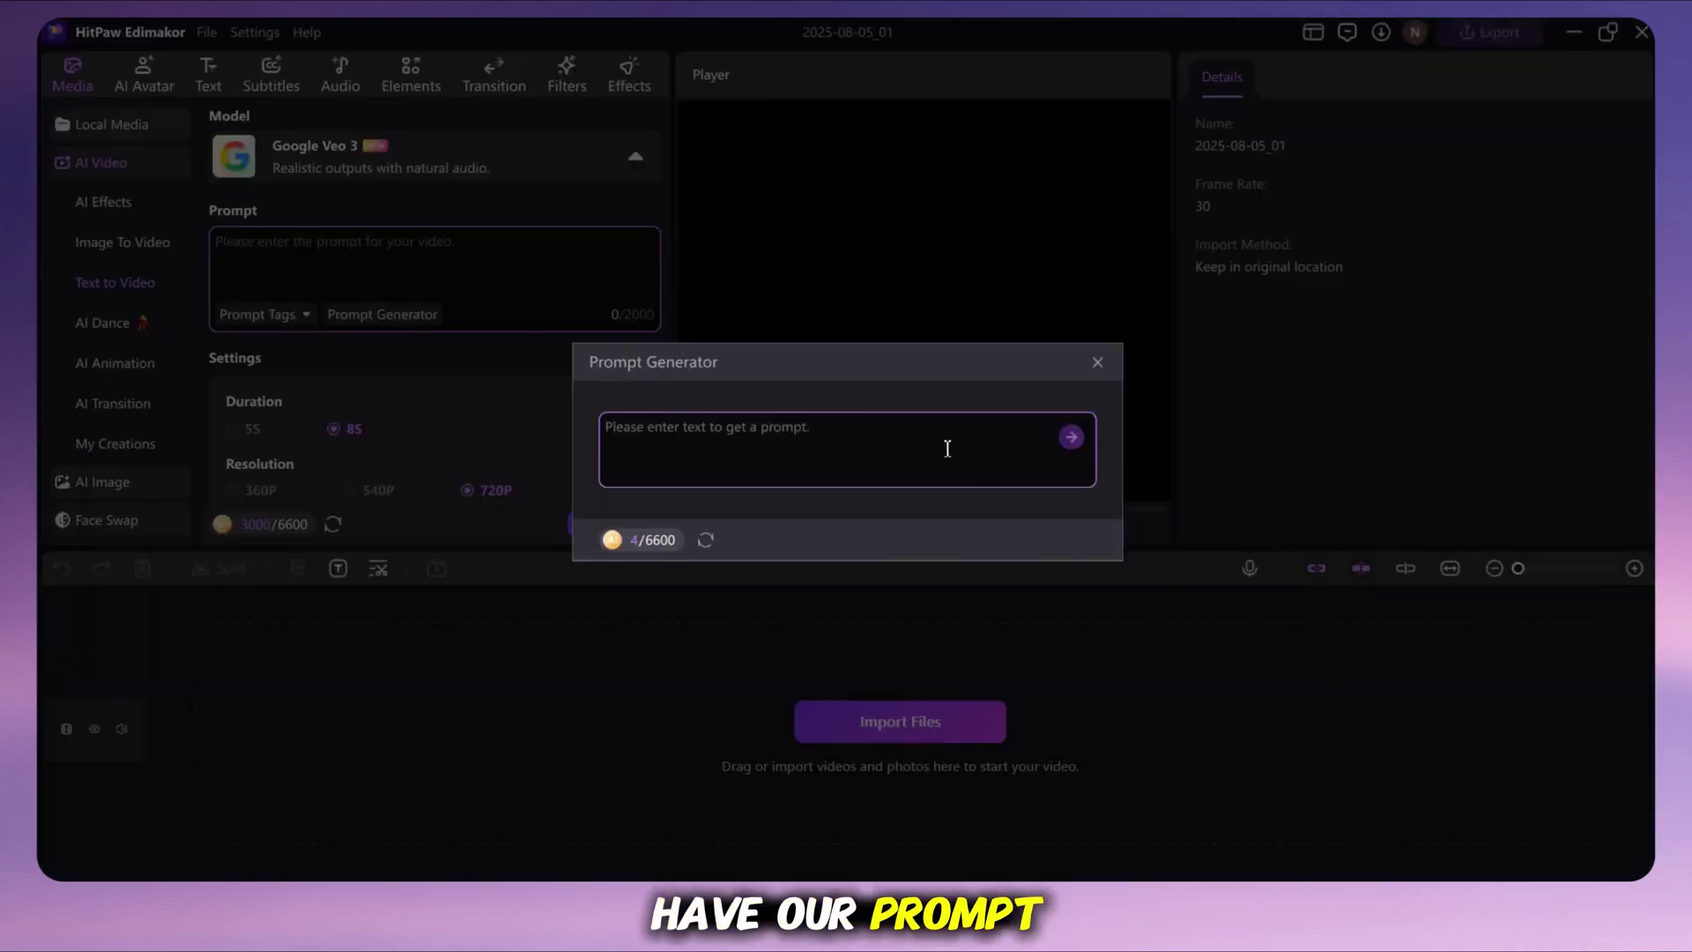
{"action": "key", "text": "Escape"}
- Paste the YouTuber-studio prompt, toggle Generate Audio, and generate the 8-second 720p clip
{"action": "right_click", "coordinate": [348, 251]}
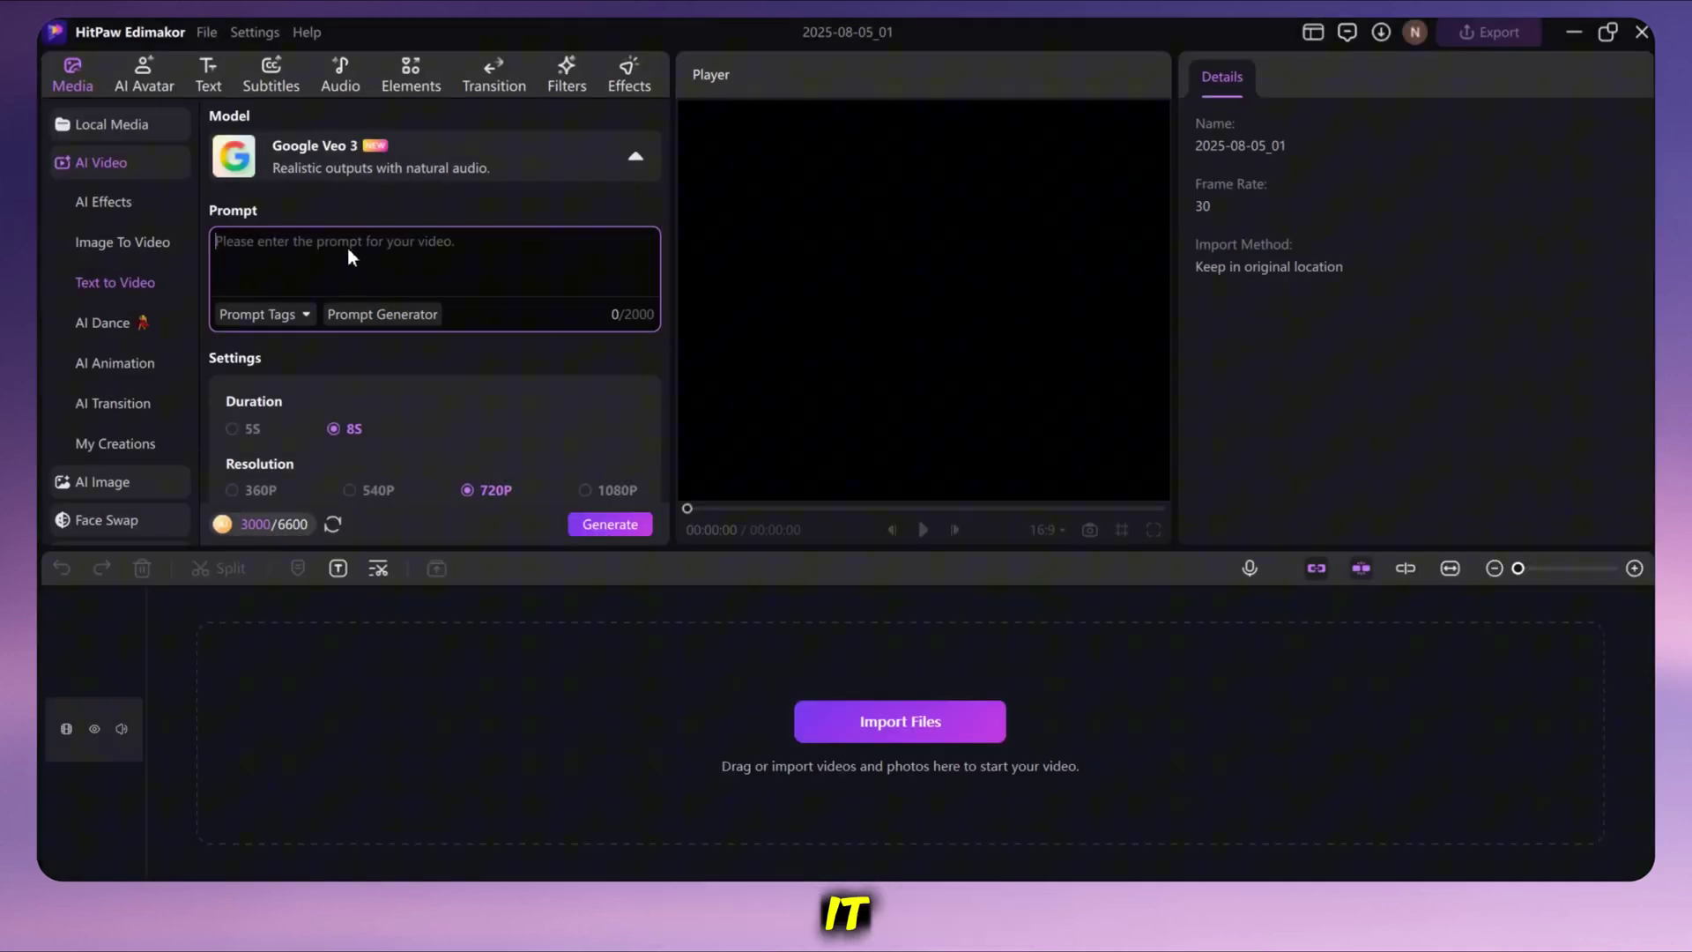
{"action": "left_click", "coordinate": [377, 269]}
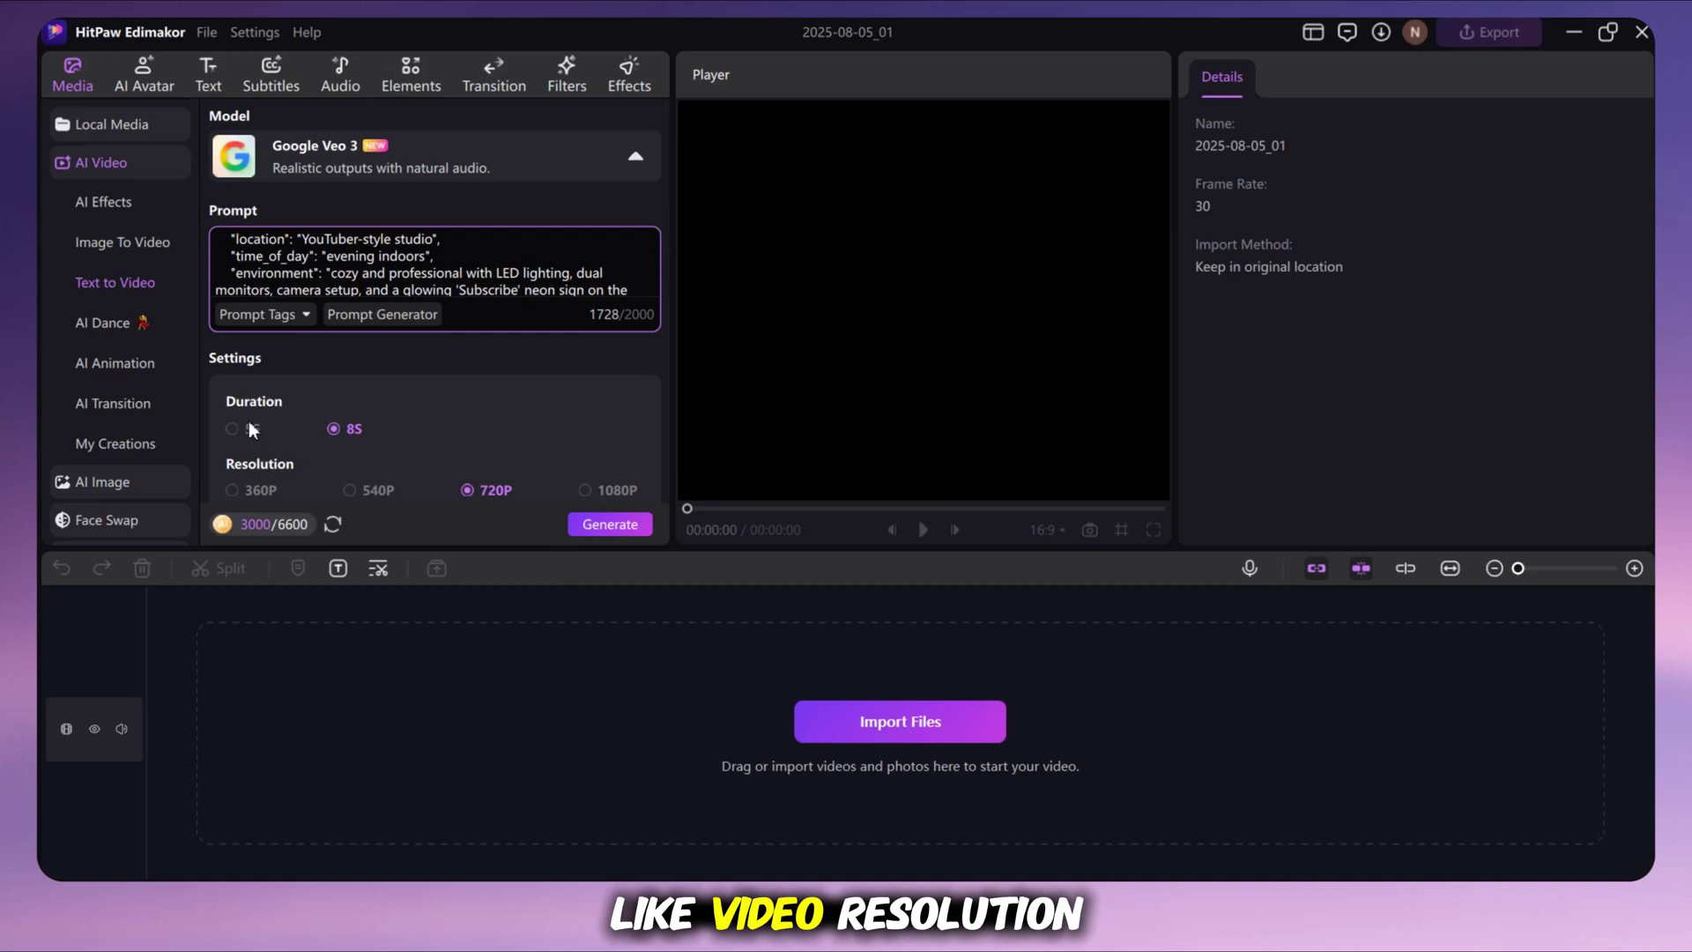
{"action": "scroll", "coordinate": [253, 417], "scroll_direction": "down", "scroll_amount": 2}
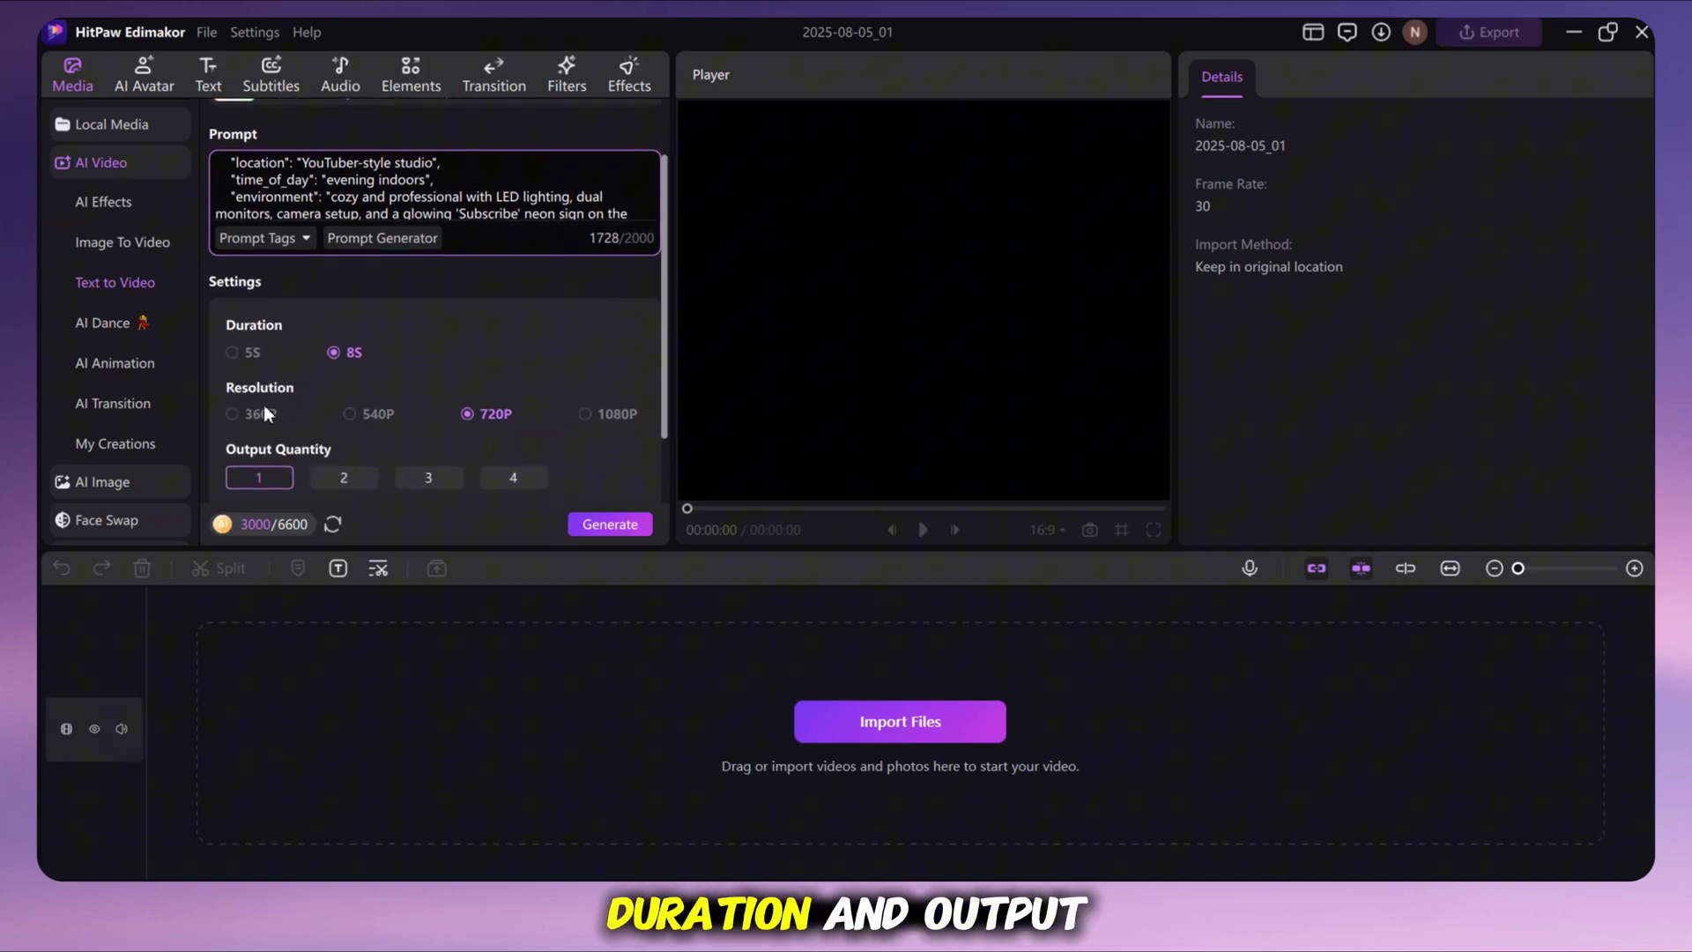
{"action": "scroll", "coordinate": [255, 366], "scroll_direction": "down", "scroll_amount": 2}
{"action": "scroll", "coordinate": [275, 363], "scroll_direction": "down", "scroll_amount": 1}
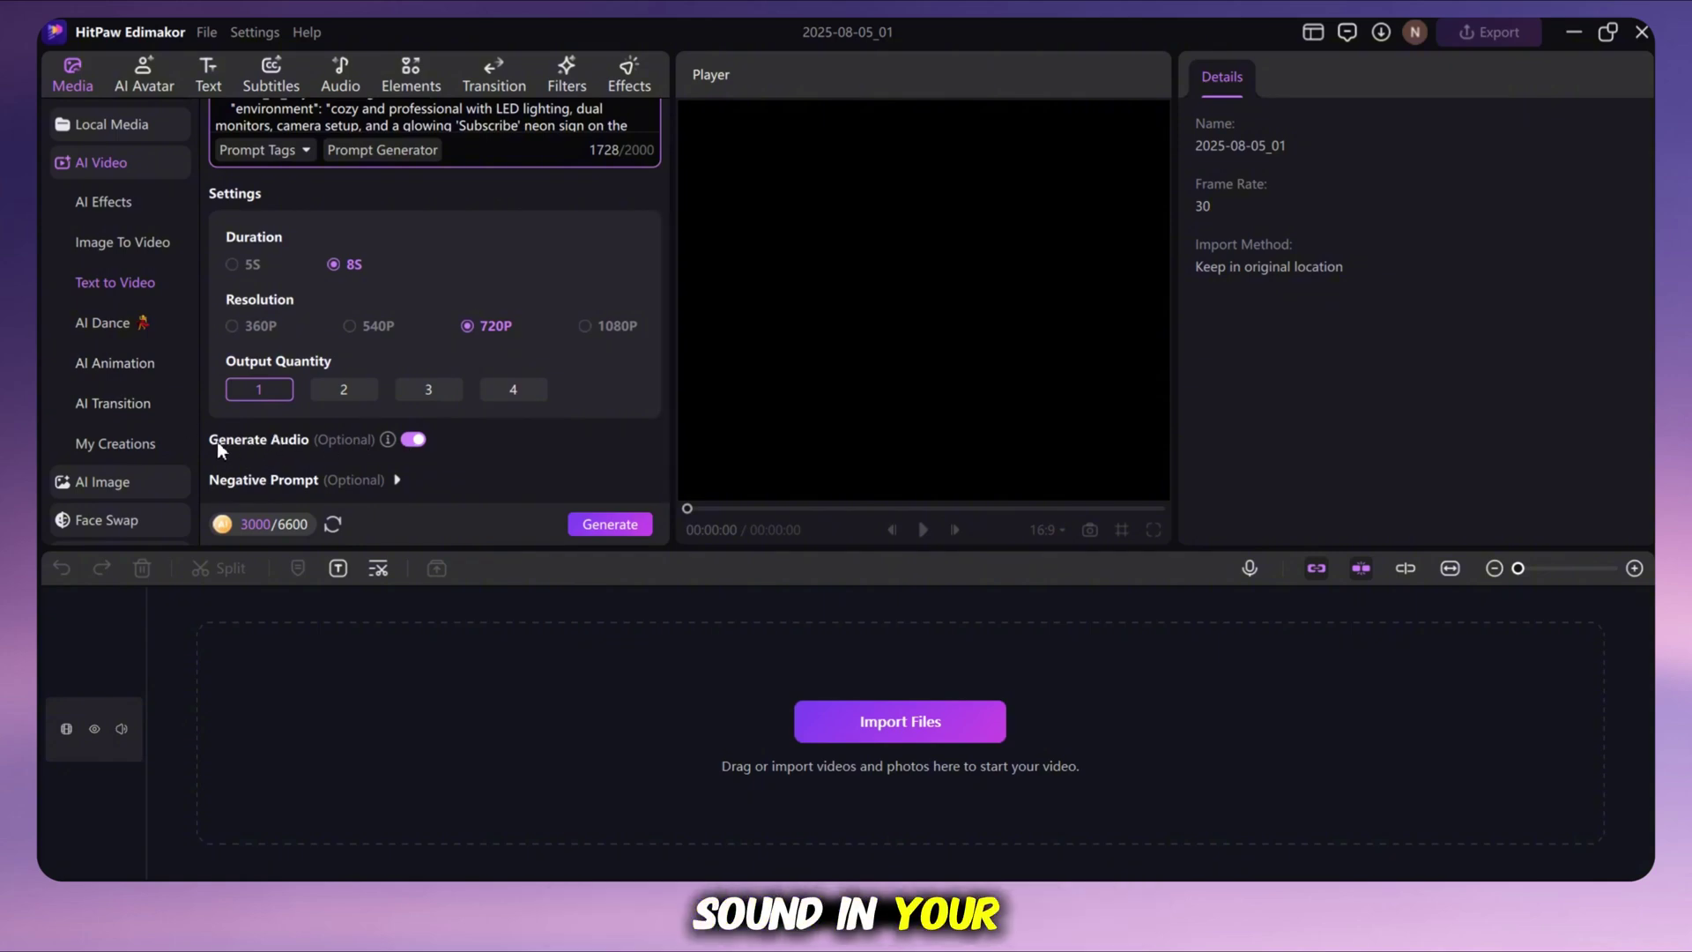
{"action": "left_click", "coordinate": [412, 438]}
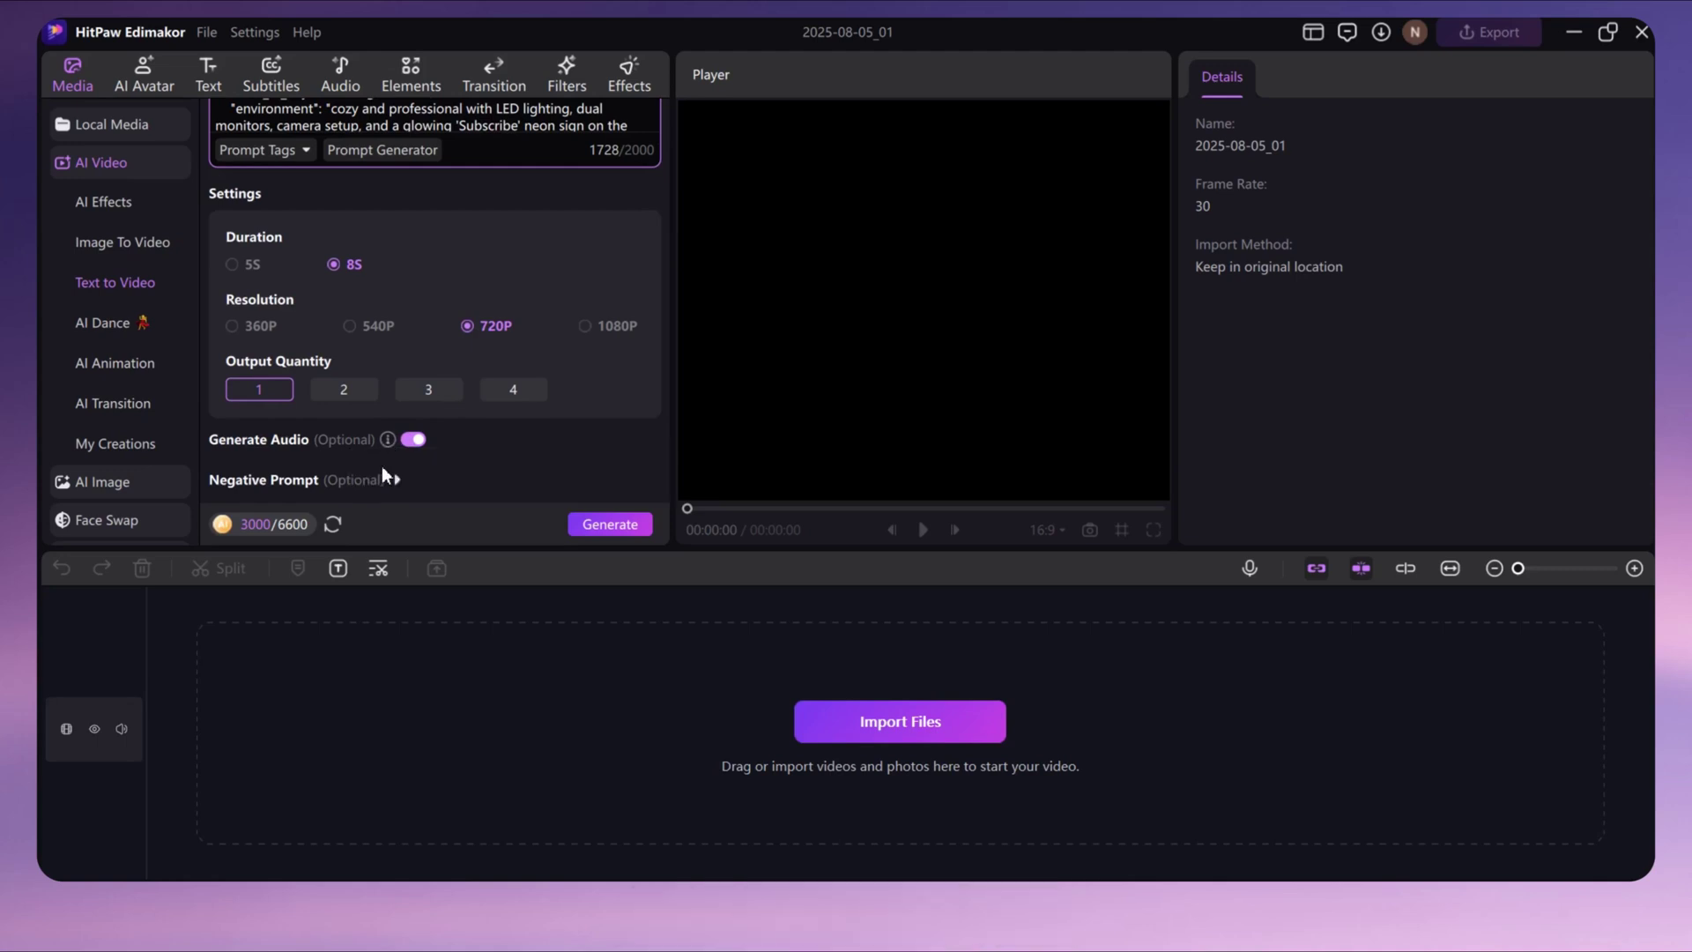
{"action": "left_click", "coordinate": [591, 520]}
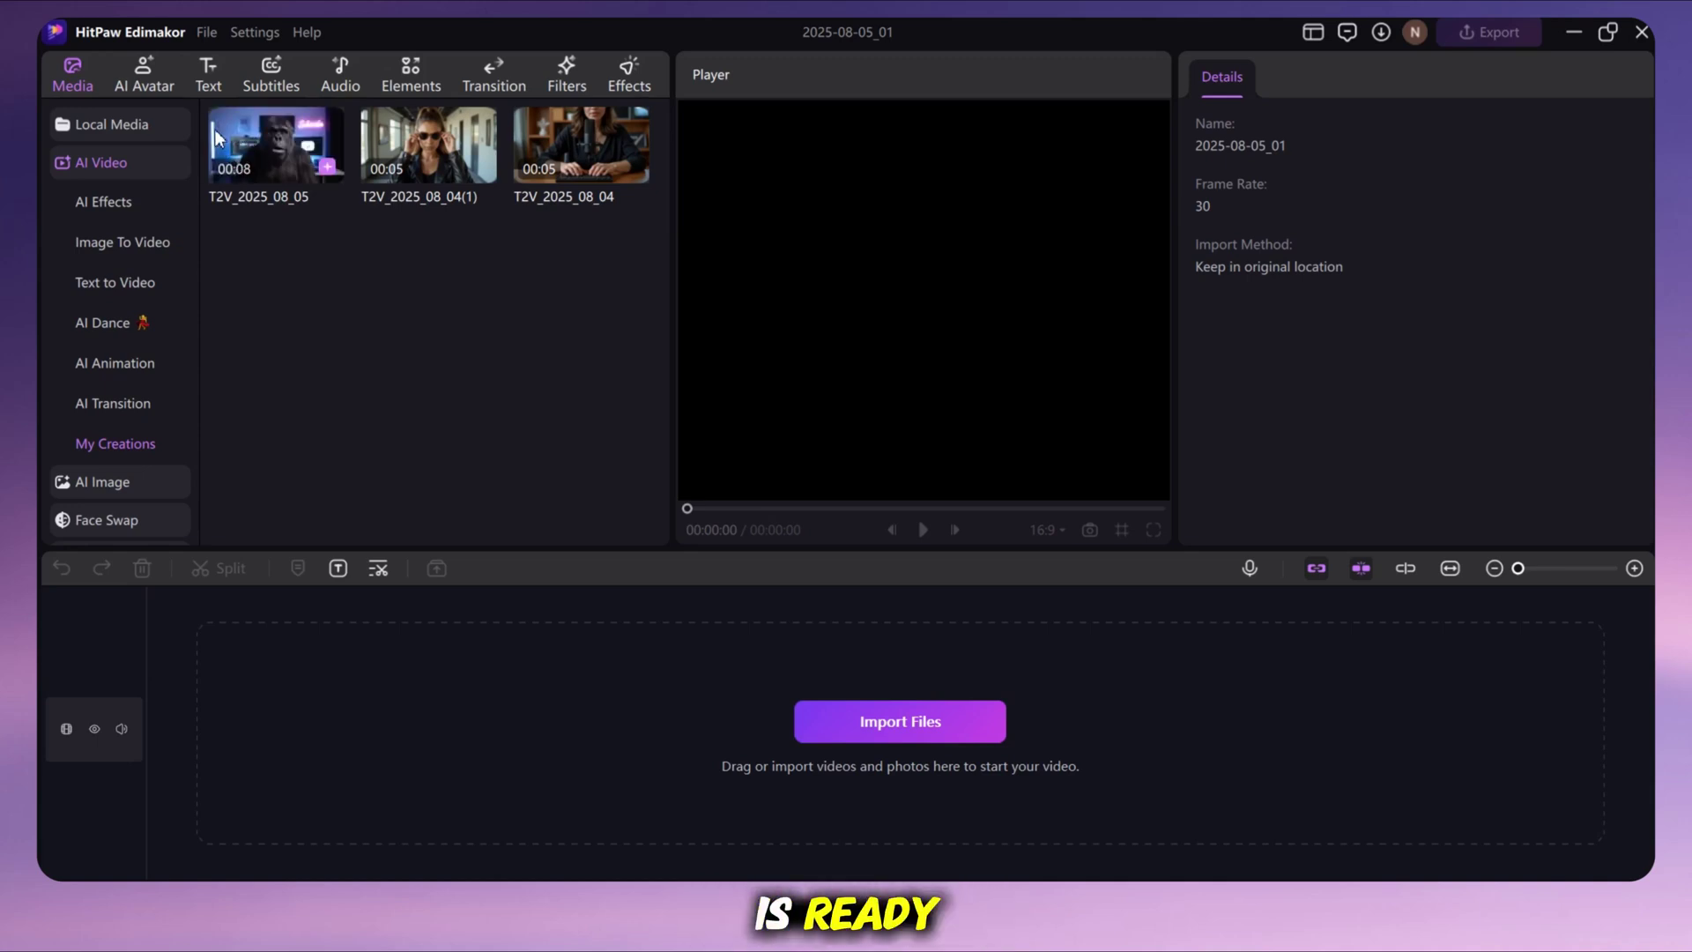
- Play the T2V_2025_08_05 gorilla clip from My Creations in the Player
{"action": "left_click", "coordinate": [251, 141]}
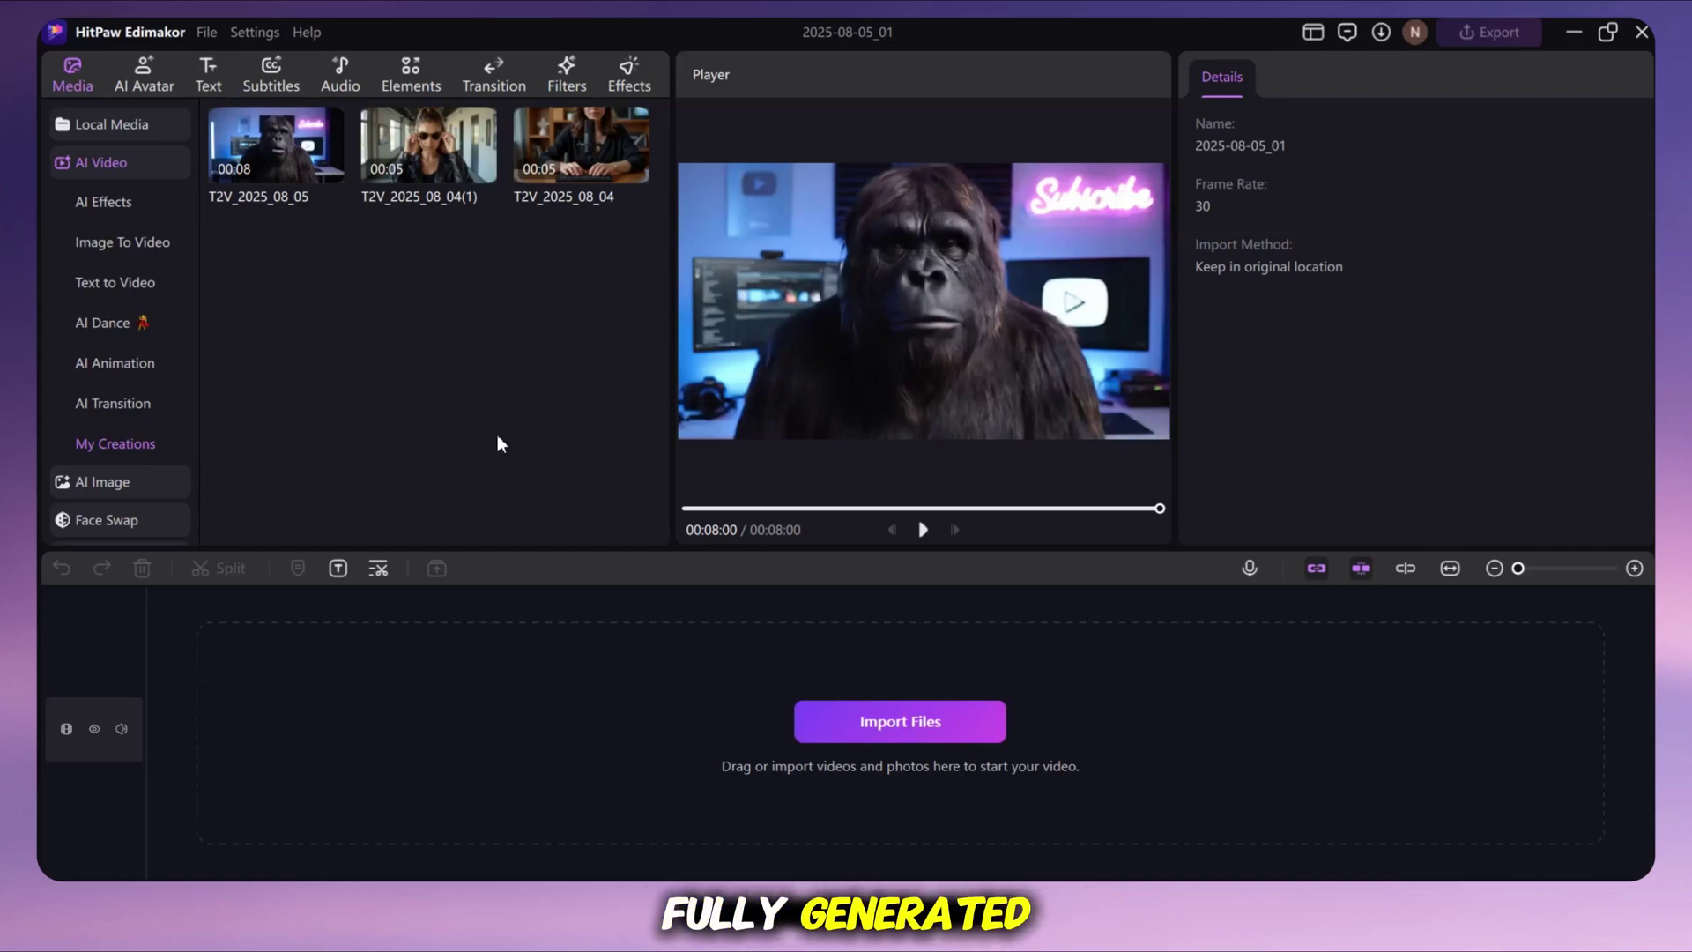
- Drag the gorilla clip onto the timeline and browse the Transition library
{"action": "mouse_move", "coordinate": [265, 145]}
{"action": "left_mouse_down"}
{"action": "mouse_move", "coordinate": [326, 376]}
{"action": "mouse_move", "coordinate": [326, 701]}
{"action": "left_mouse_up"}
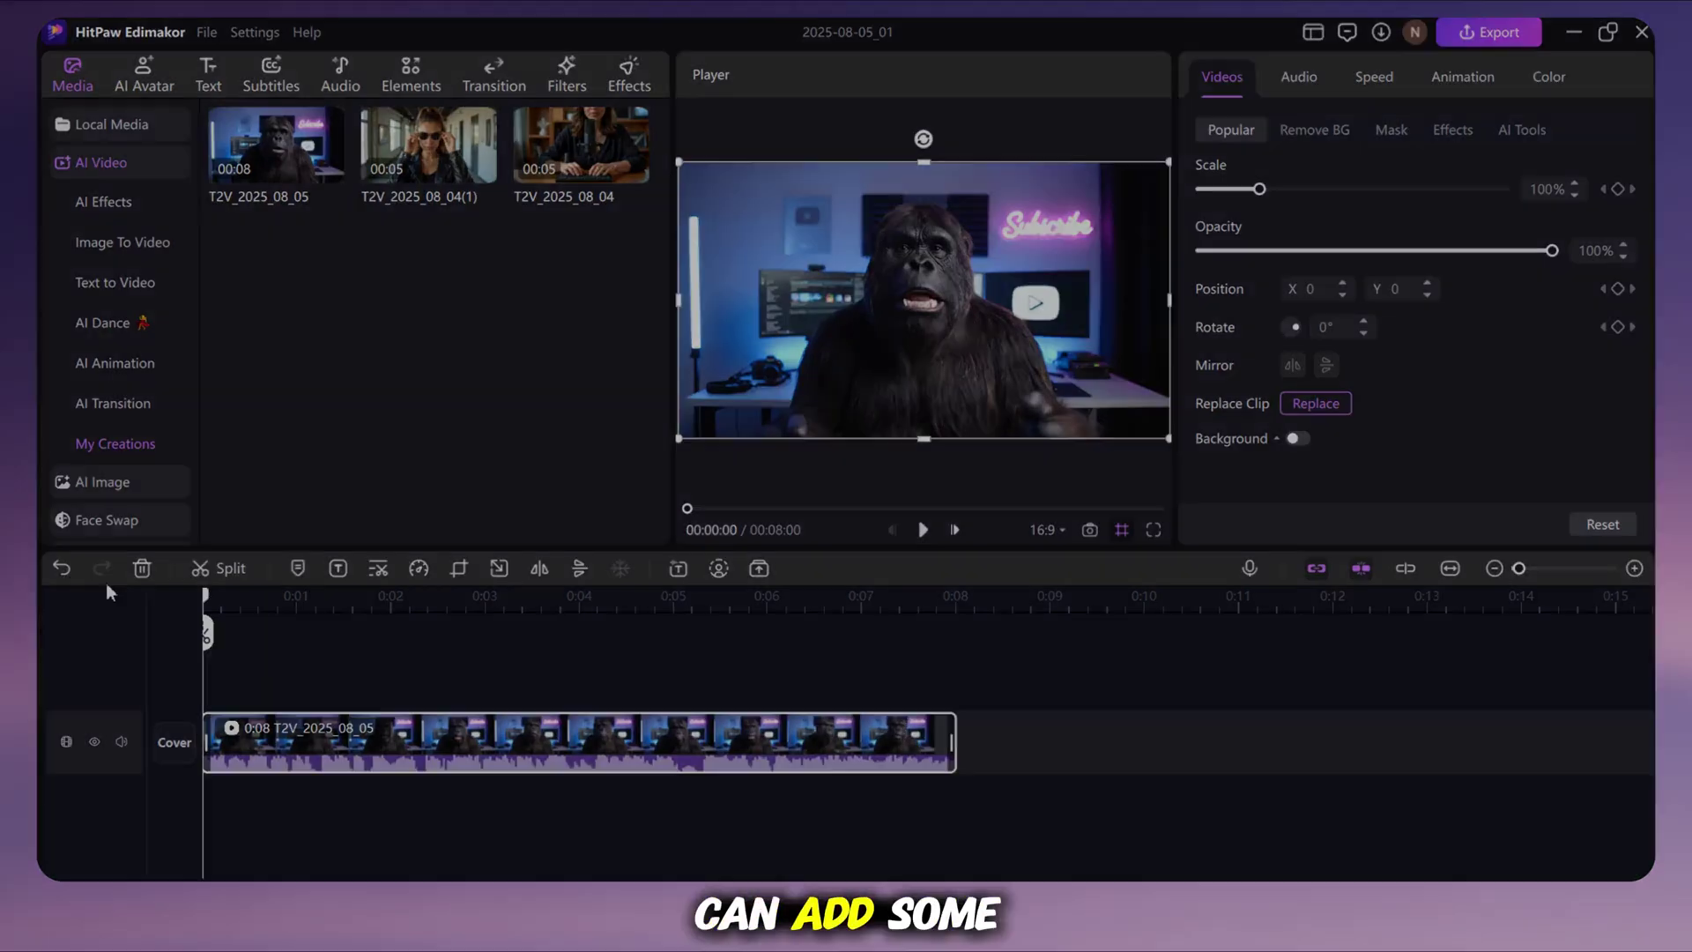
{"action": "left_click", "coordinate": [494, 75]}
{"action": "scroll", "coordinate": [307, 330], "scroll_direction": "down", "scroll_amount": 2}
{"action": "scroll", "coordinate": [307, 330], "scroll_direction": "up", "scroll_amount": 2}
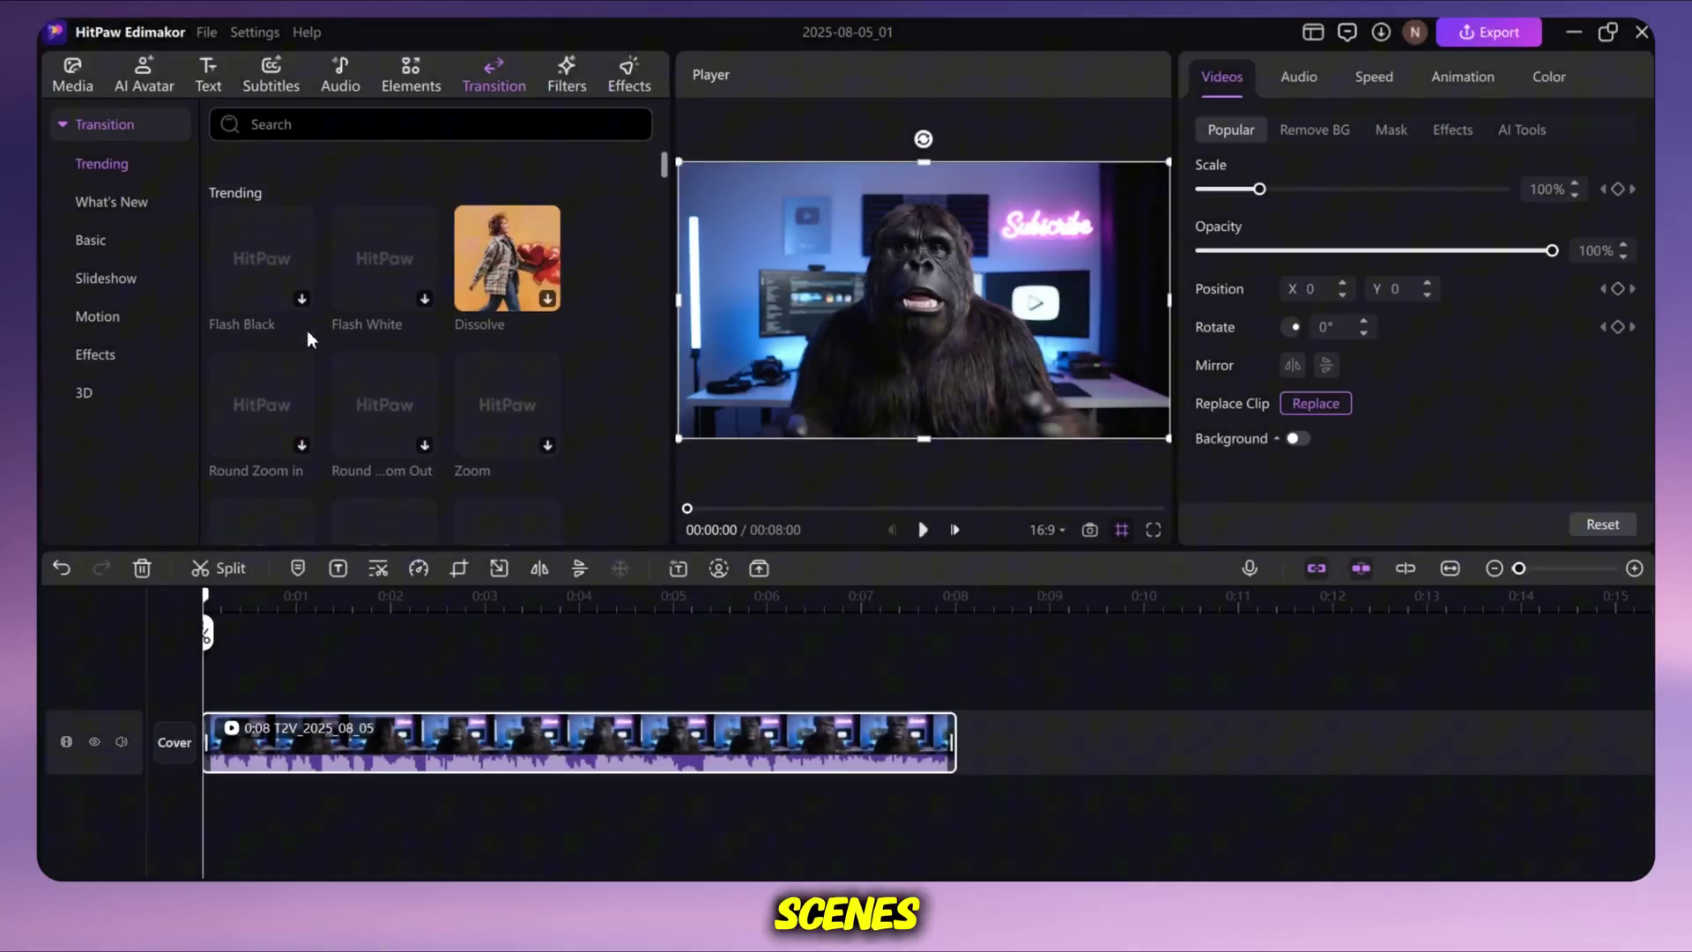
- Browse the Text style presets, ending on the Effects library
{"action": "left_click", "coordinate": [208, 75]}
{"action": "scroll", "coordinate": [444, 324], "scroll_direction": "down", "scroll_amount": 3}
{"action": "scroll", "coordinate": [448, 335], "scroll_direction": "down", "scroll_amount": 3}
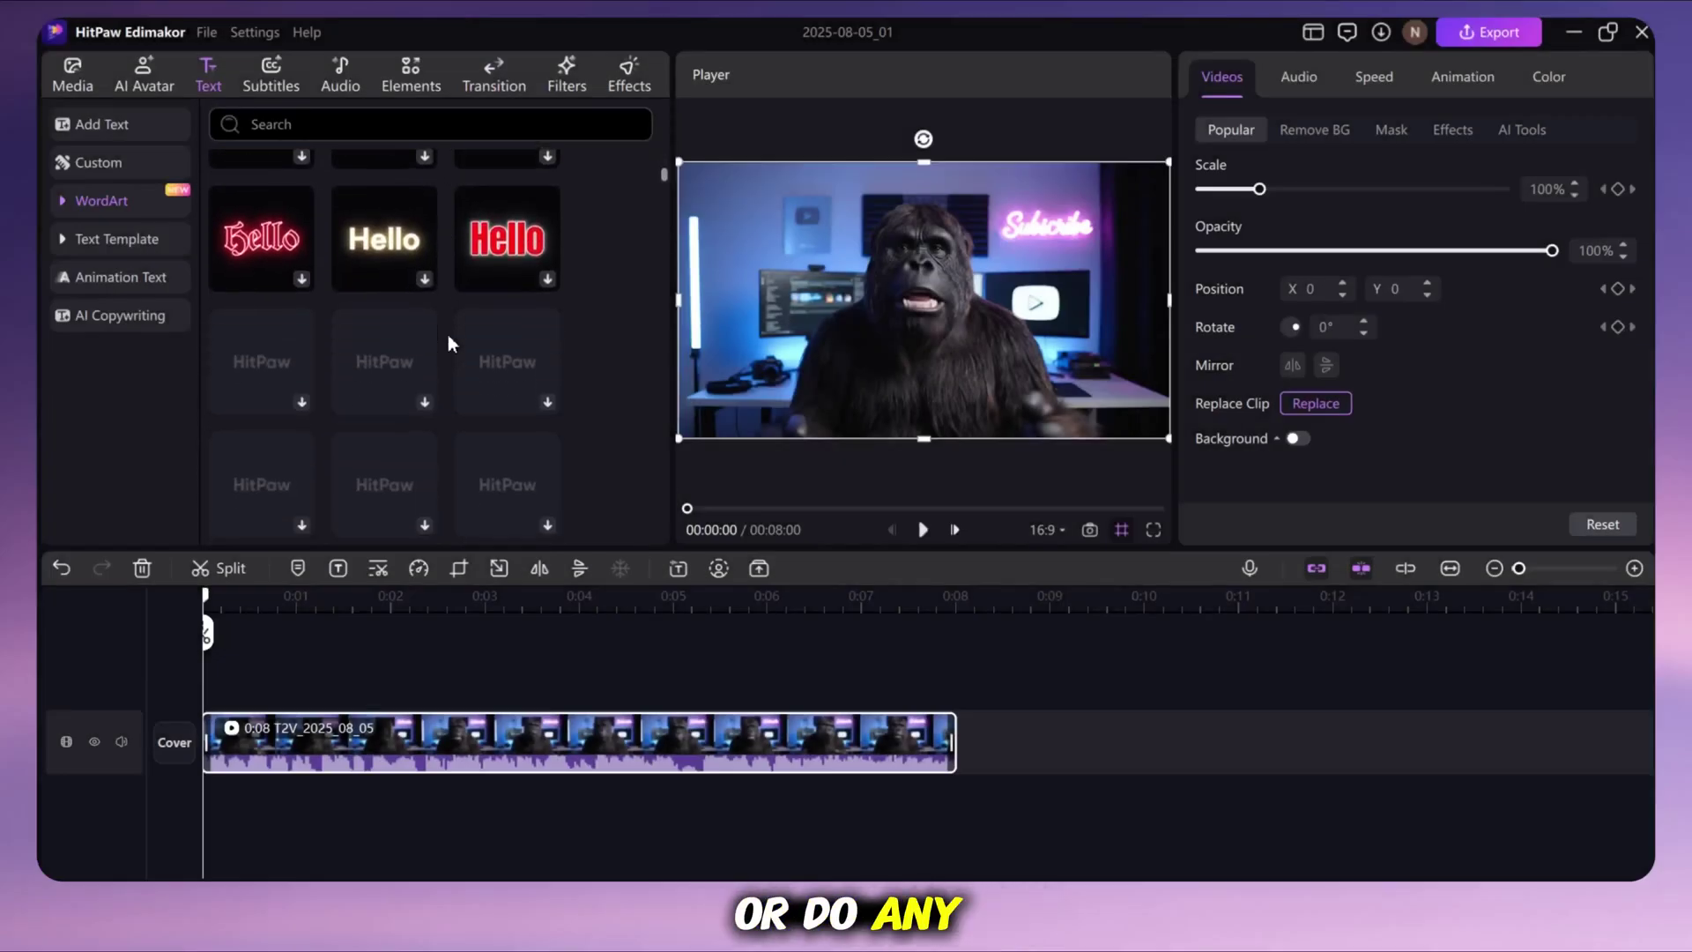
{"action": "scroll", "coordinate": [448, 335], "scroll_direction": "up", "scroll_amount": 3}
{"action": "scroll", "coordinate": [448, 334], "scroll_direction": "up", "scroll_amount": 3}
{"action": "scroll", "coordinate": [571, 278], "scroll_direction": "down", "scroll_amount": 1}
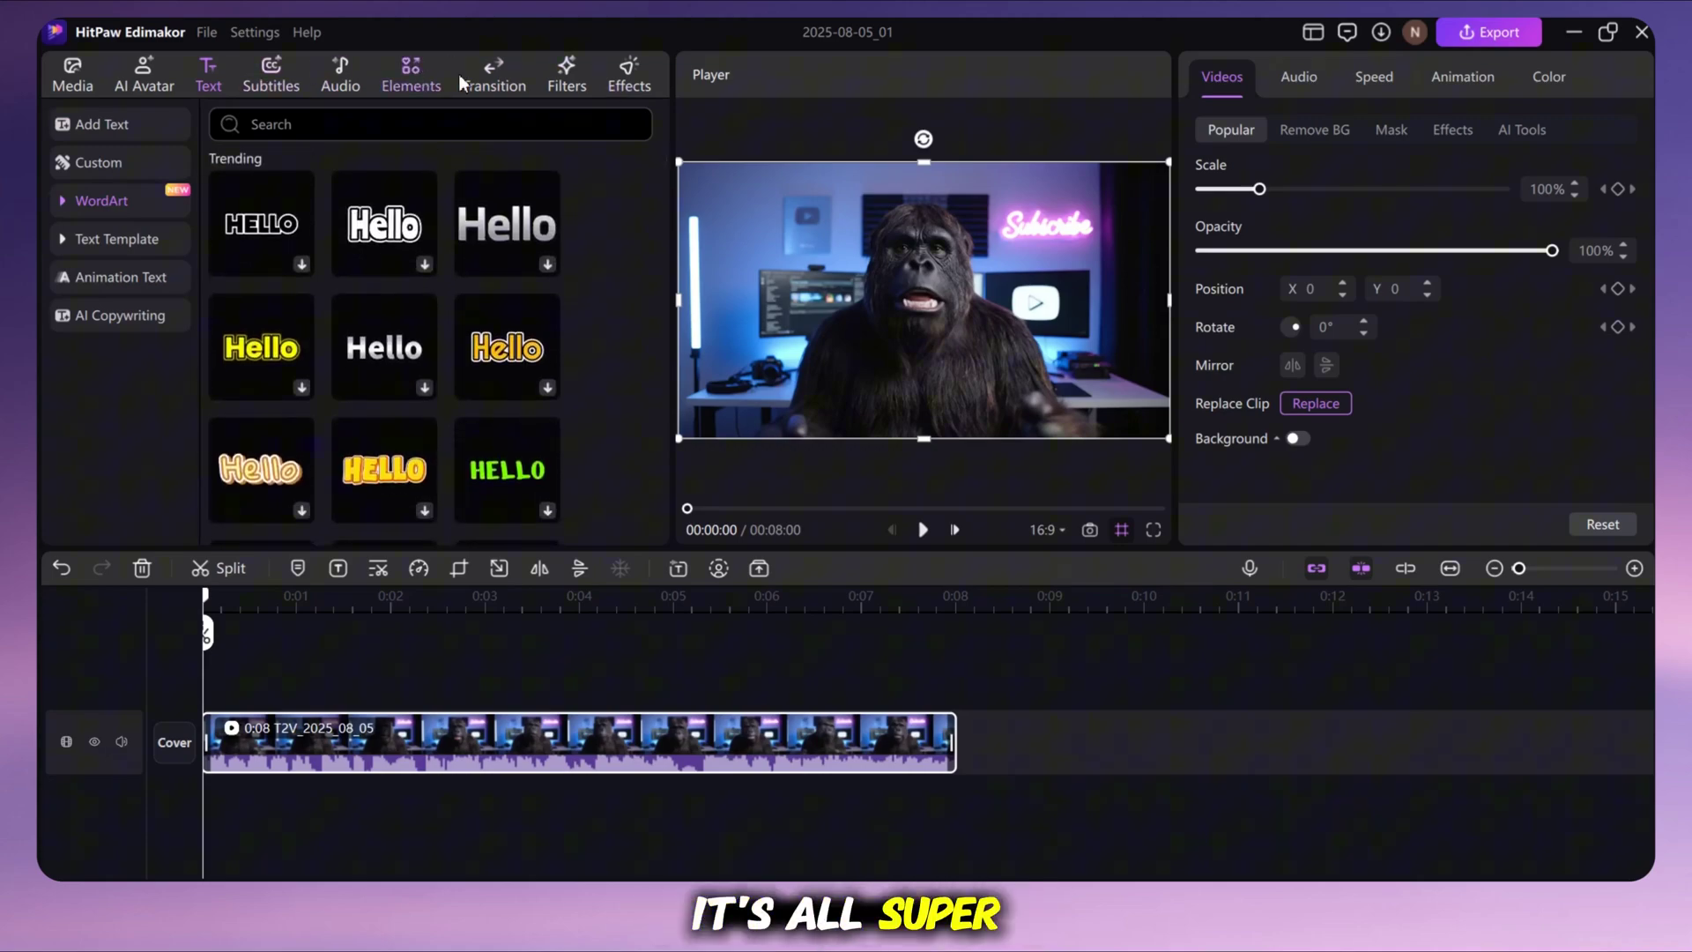
{"action": "left_click", "coordinate": [573, 75]}
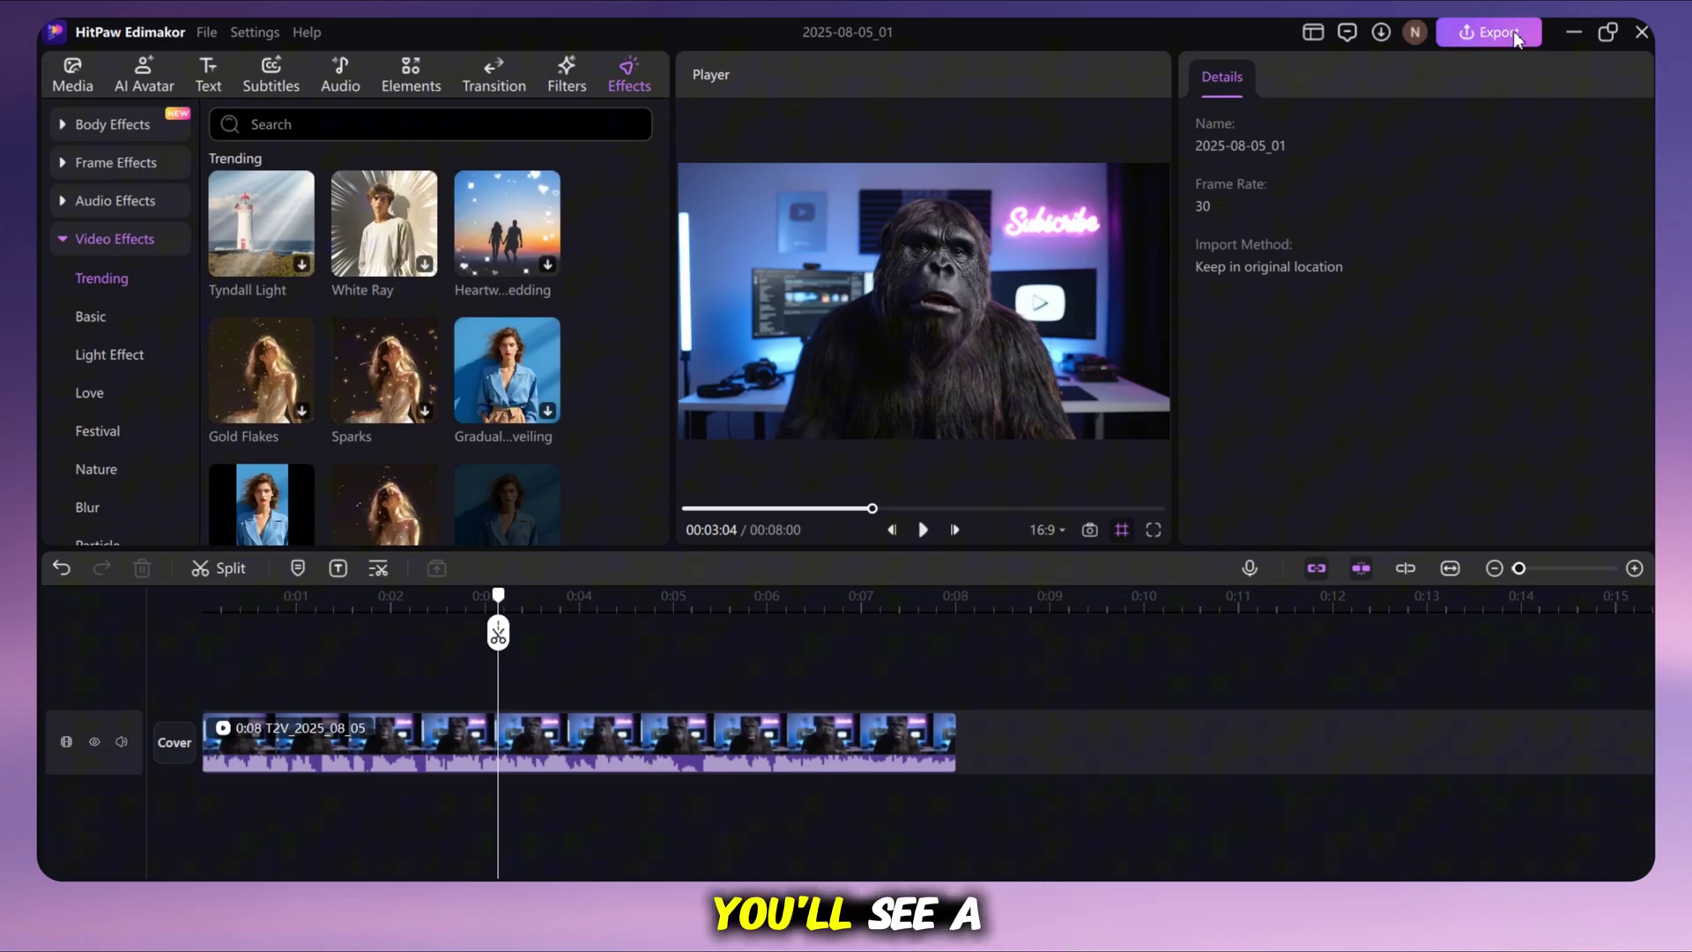
- Export the gorilla clip as a 4K MP4 and dismiss the success message
{"action": "left_click", "coordinate": [1491, 33]}
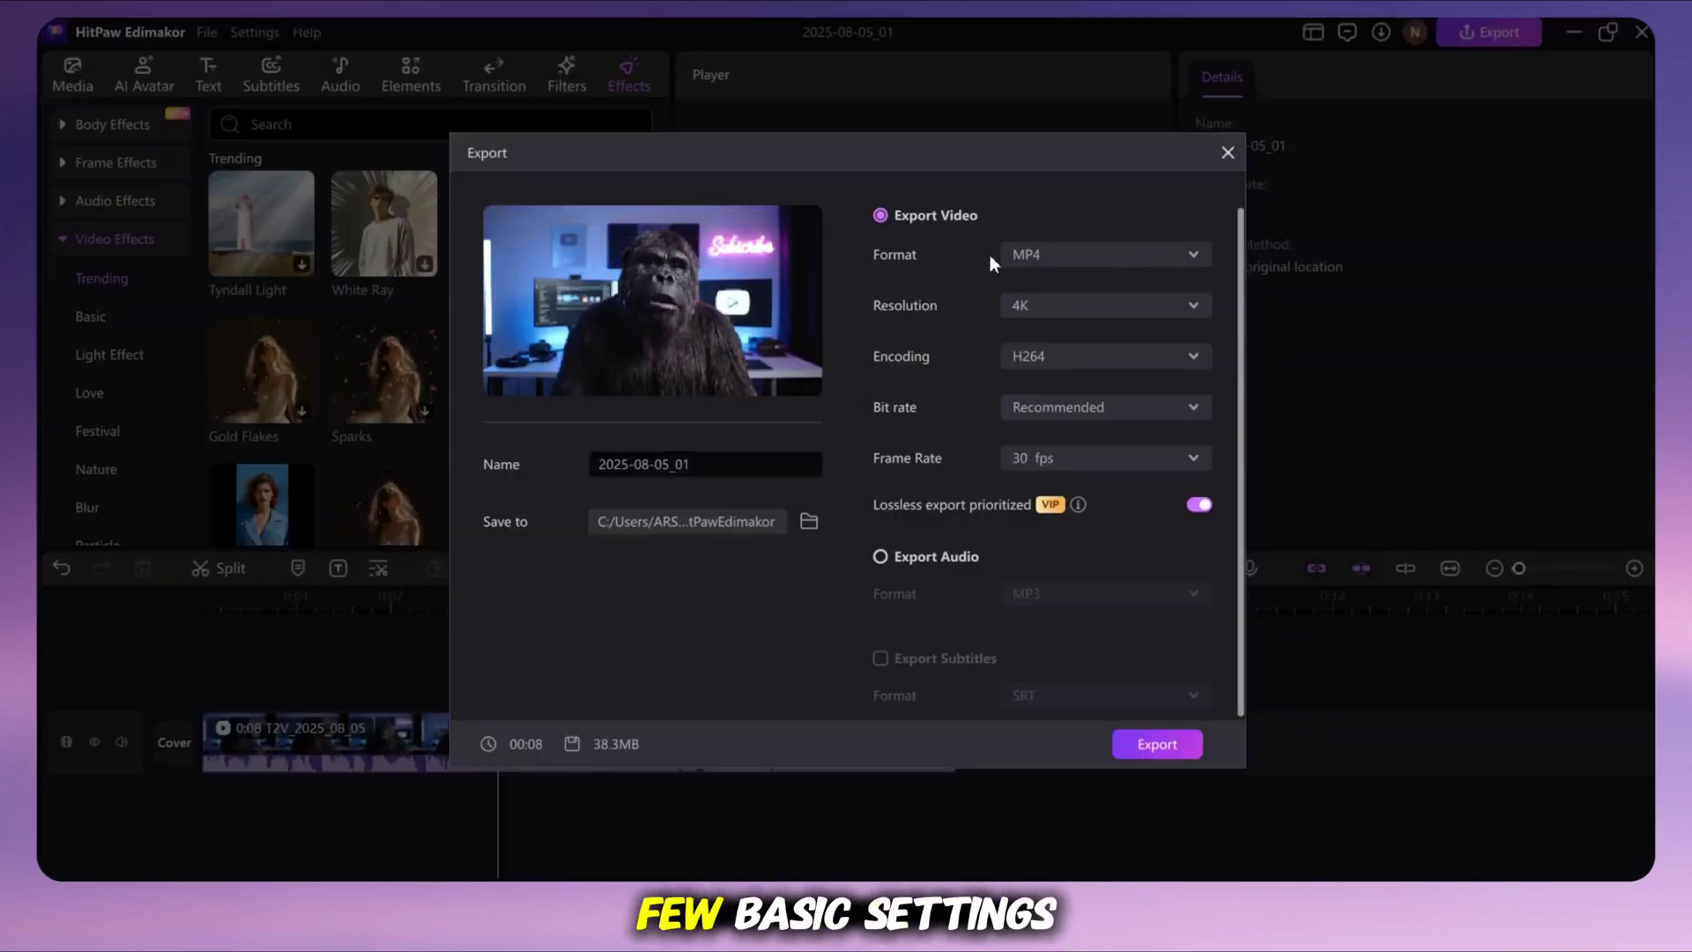
{"action": "left_click", "coordinate": [1045, 254]}
{"action": "left_click", "coordinate": [954, 298]}
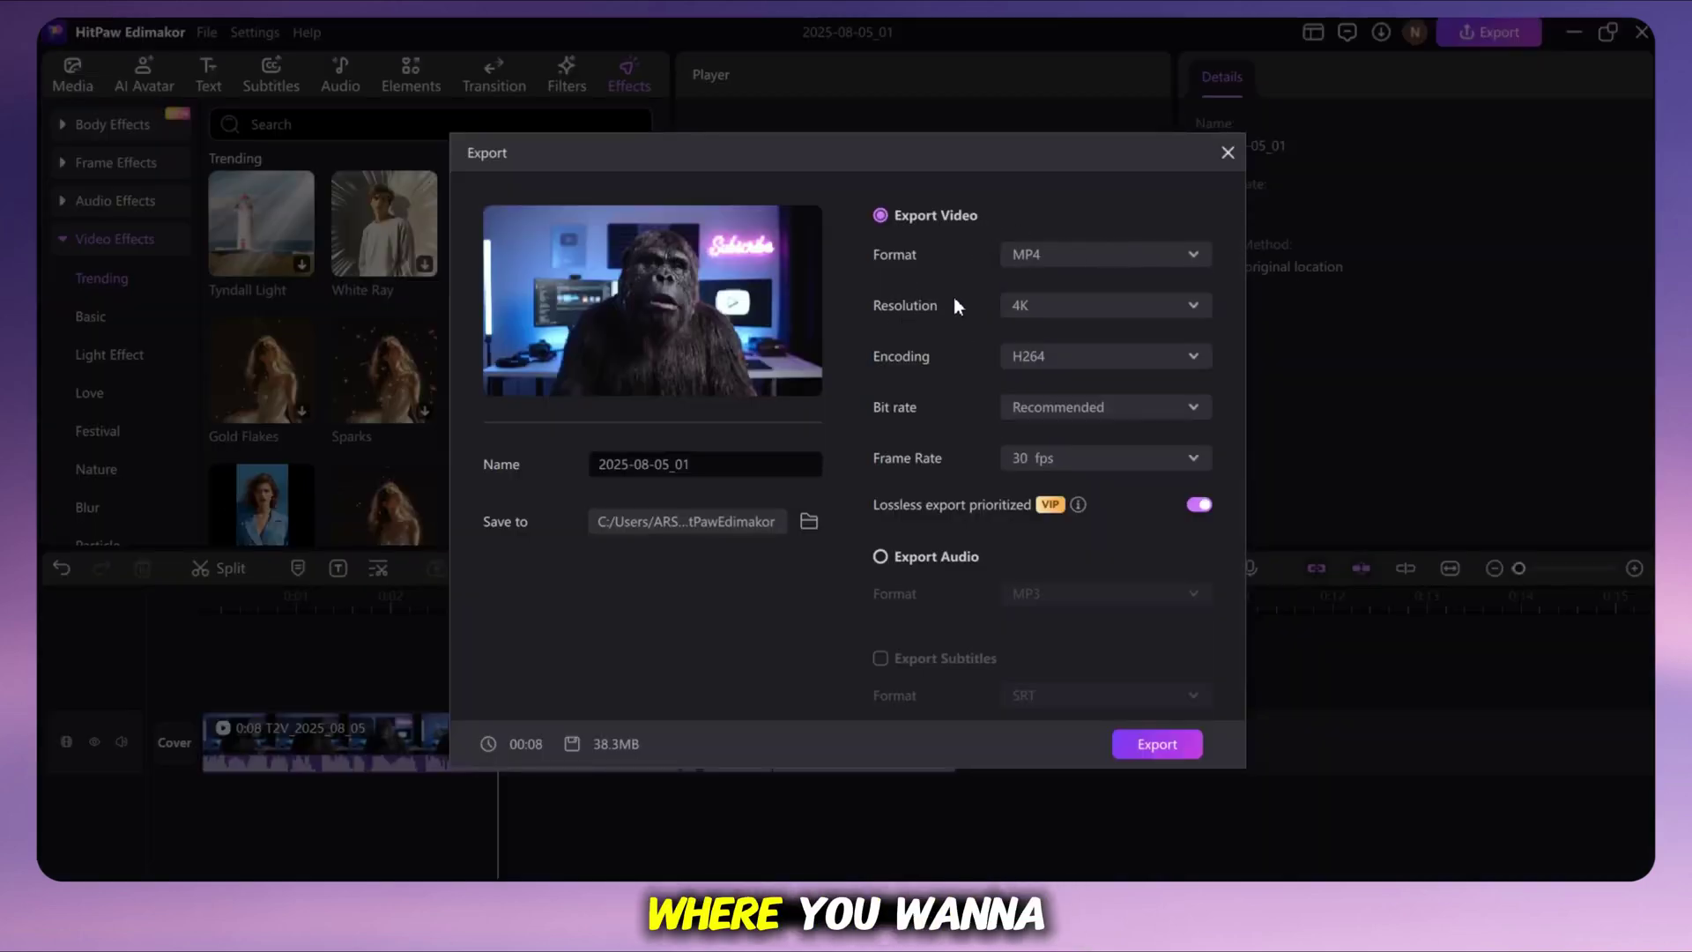
{"action": "left_click", "coordinate": [1053, 304]}
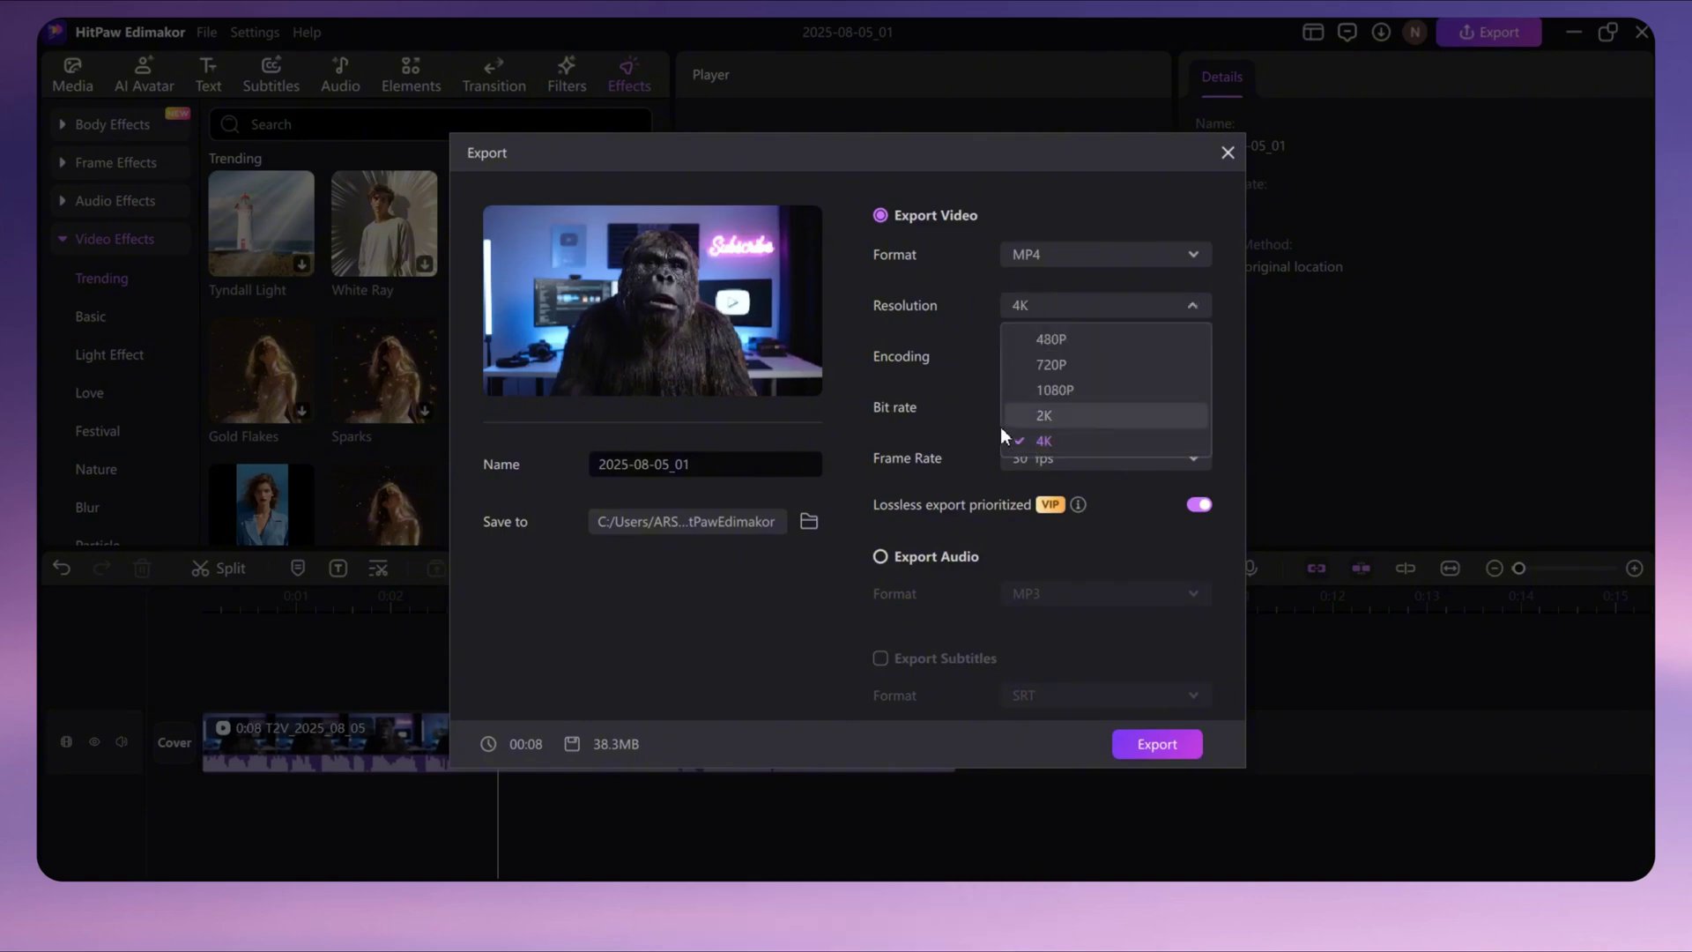
{"action": "left_click", "coordinate": [1070, 435]}
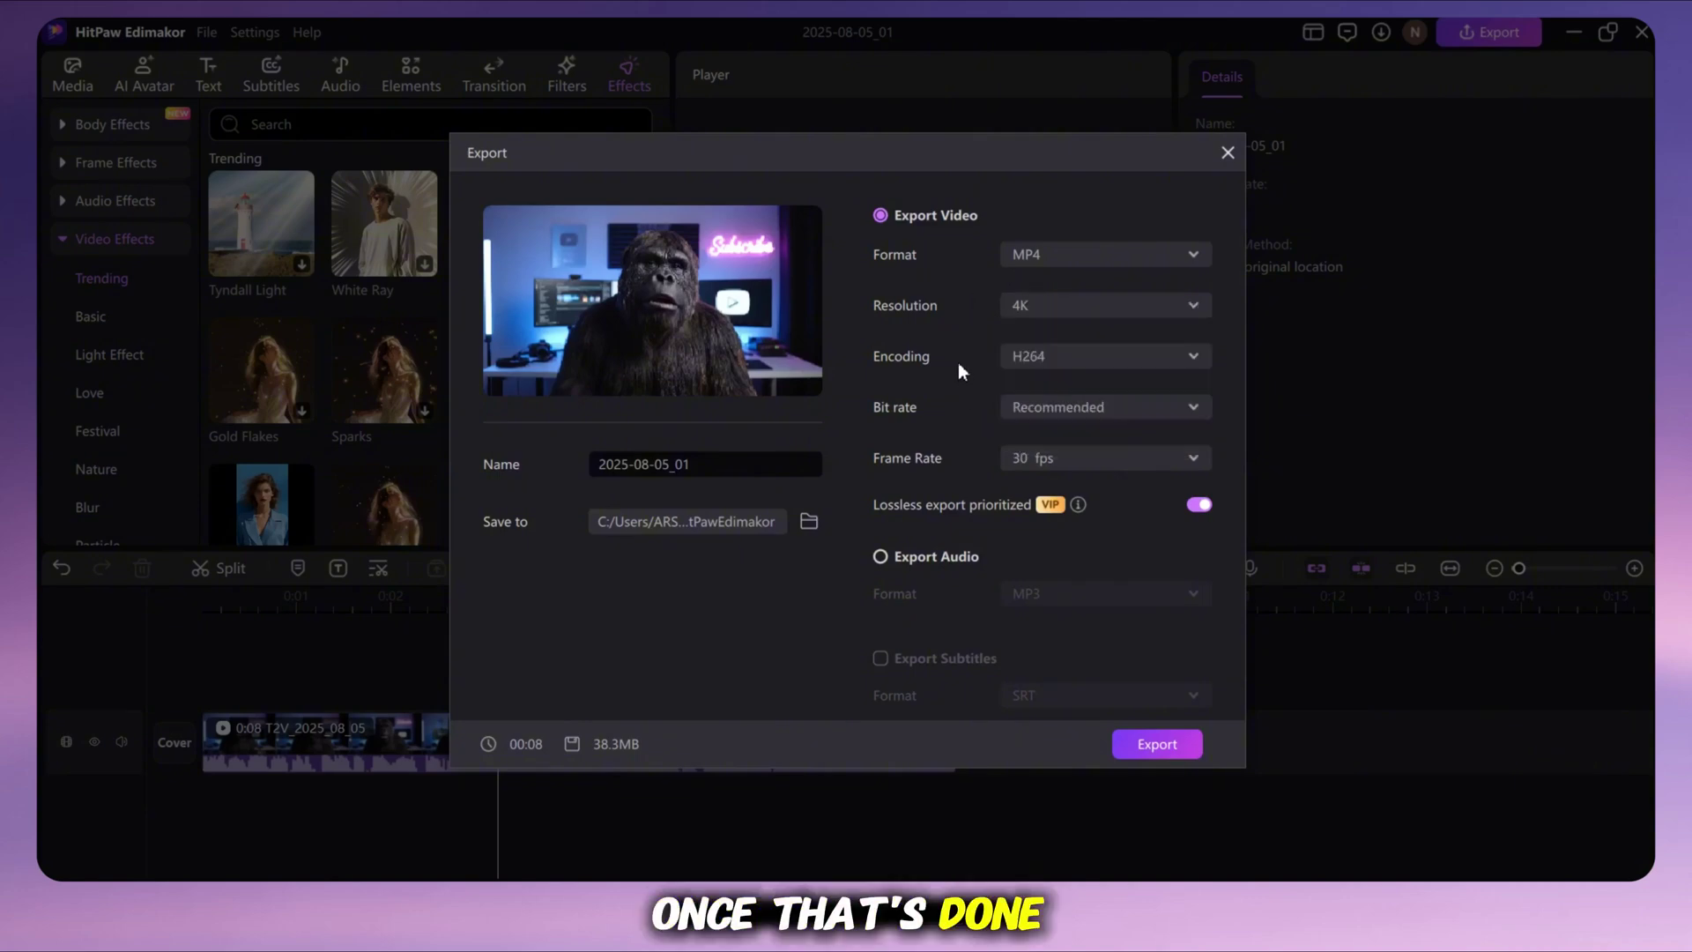
{"action": "left_click", "coordinate": [1164, 748]}
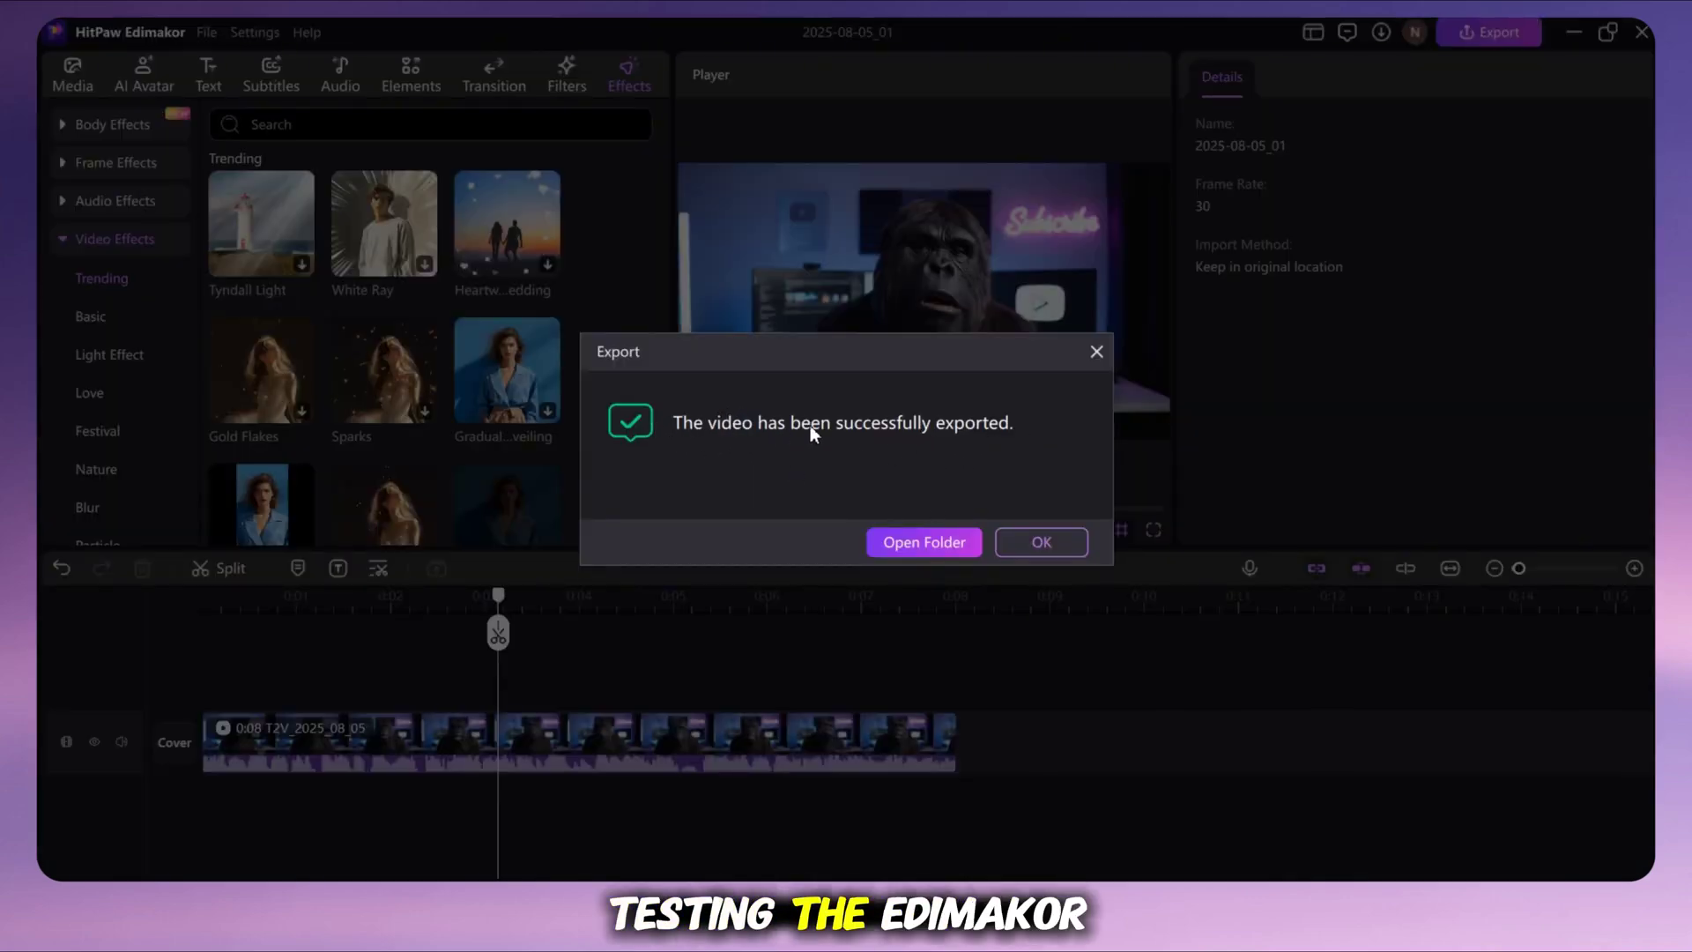
{"action": "left_click", "coordinate": [1058, 542]}
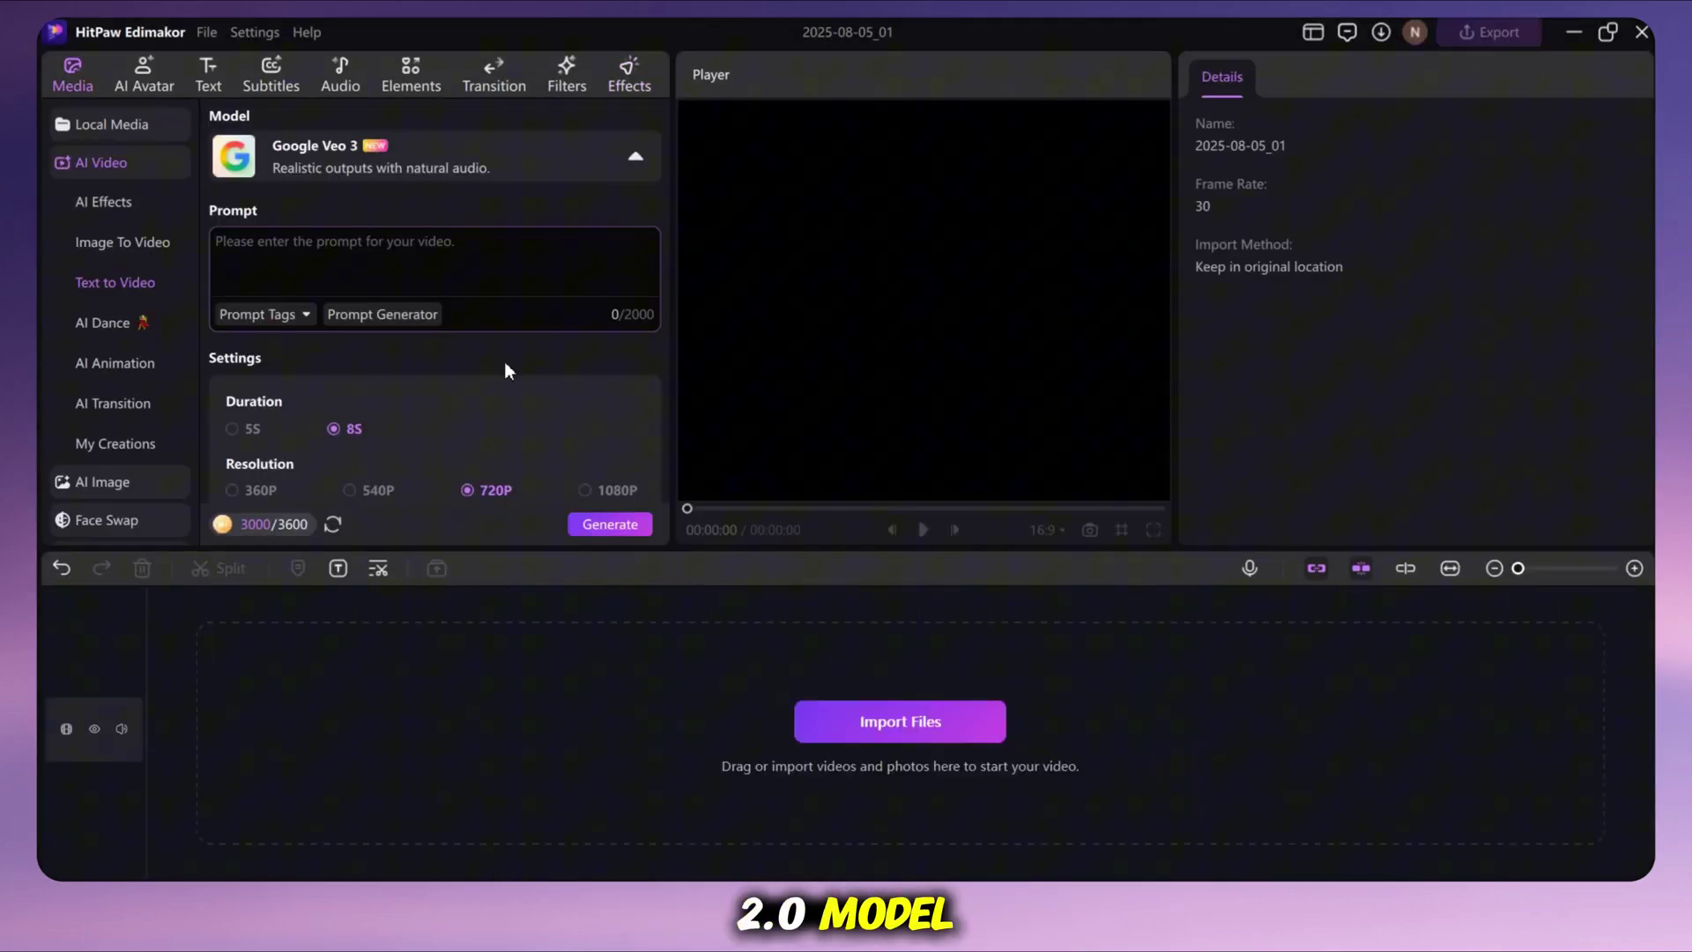
- Switch the model to Edimakor 2.0 and paste the ASMR creator typing prompt
{"action": "left_click", "coordinate": [322, 157]}
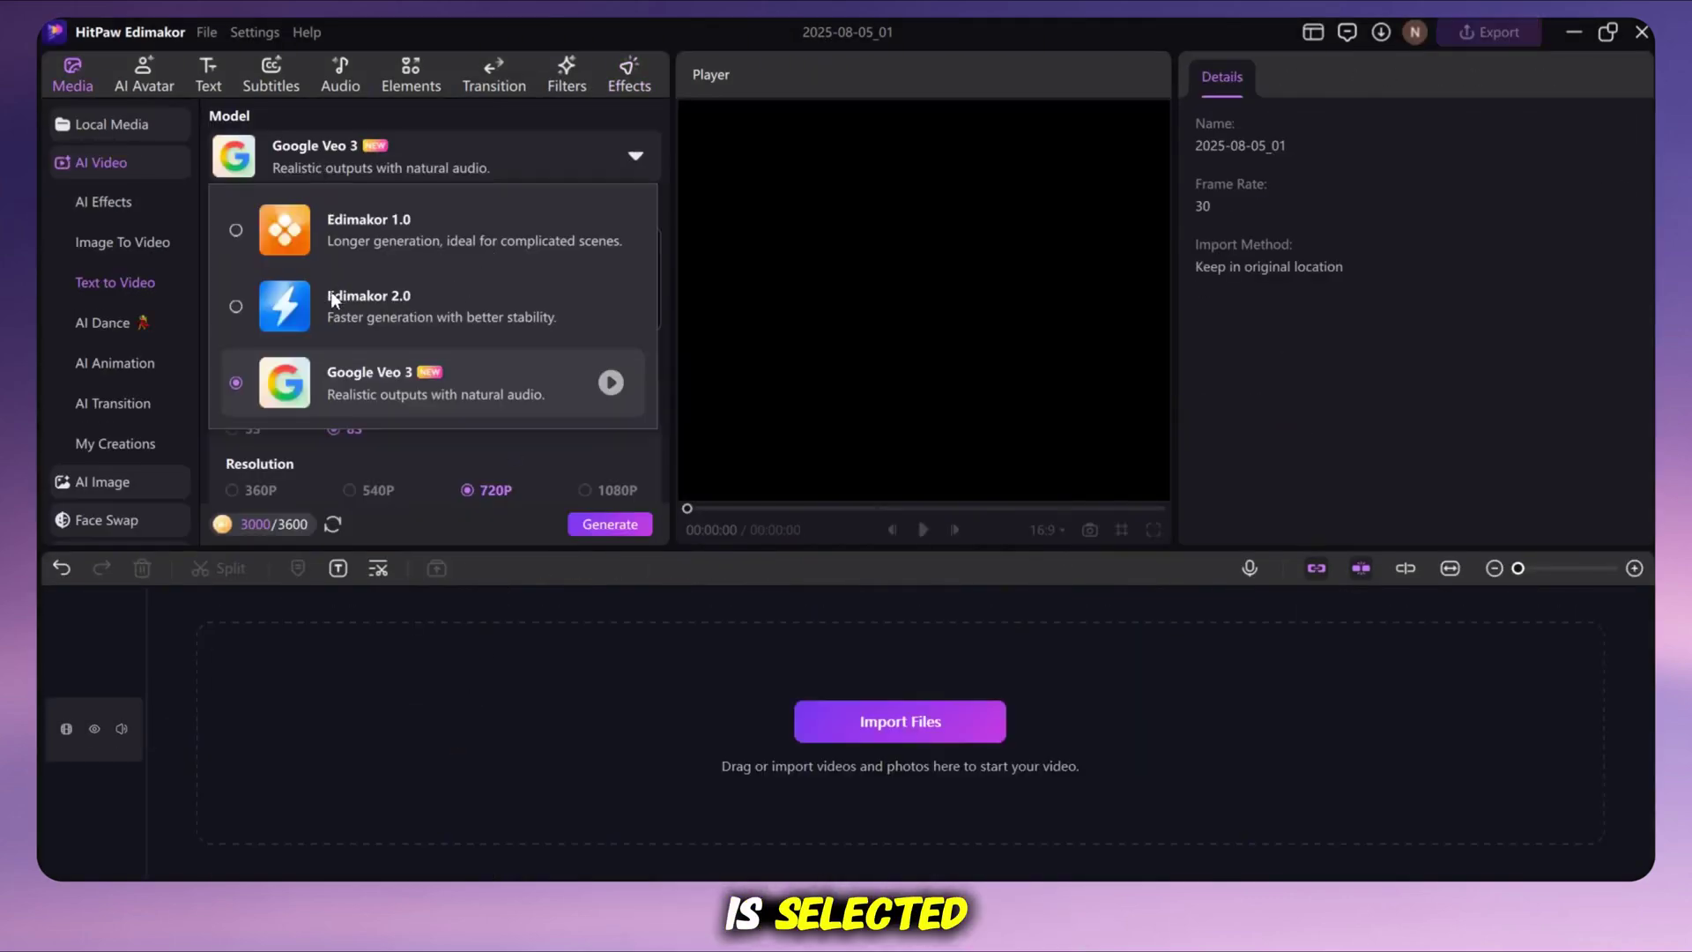
{"action": "left_click", "coordinate": [436, 314]}
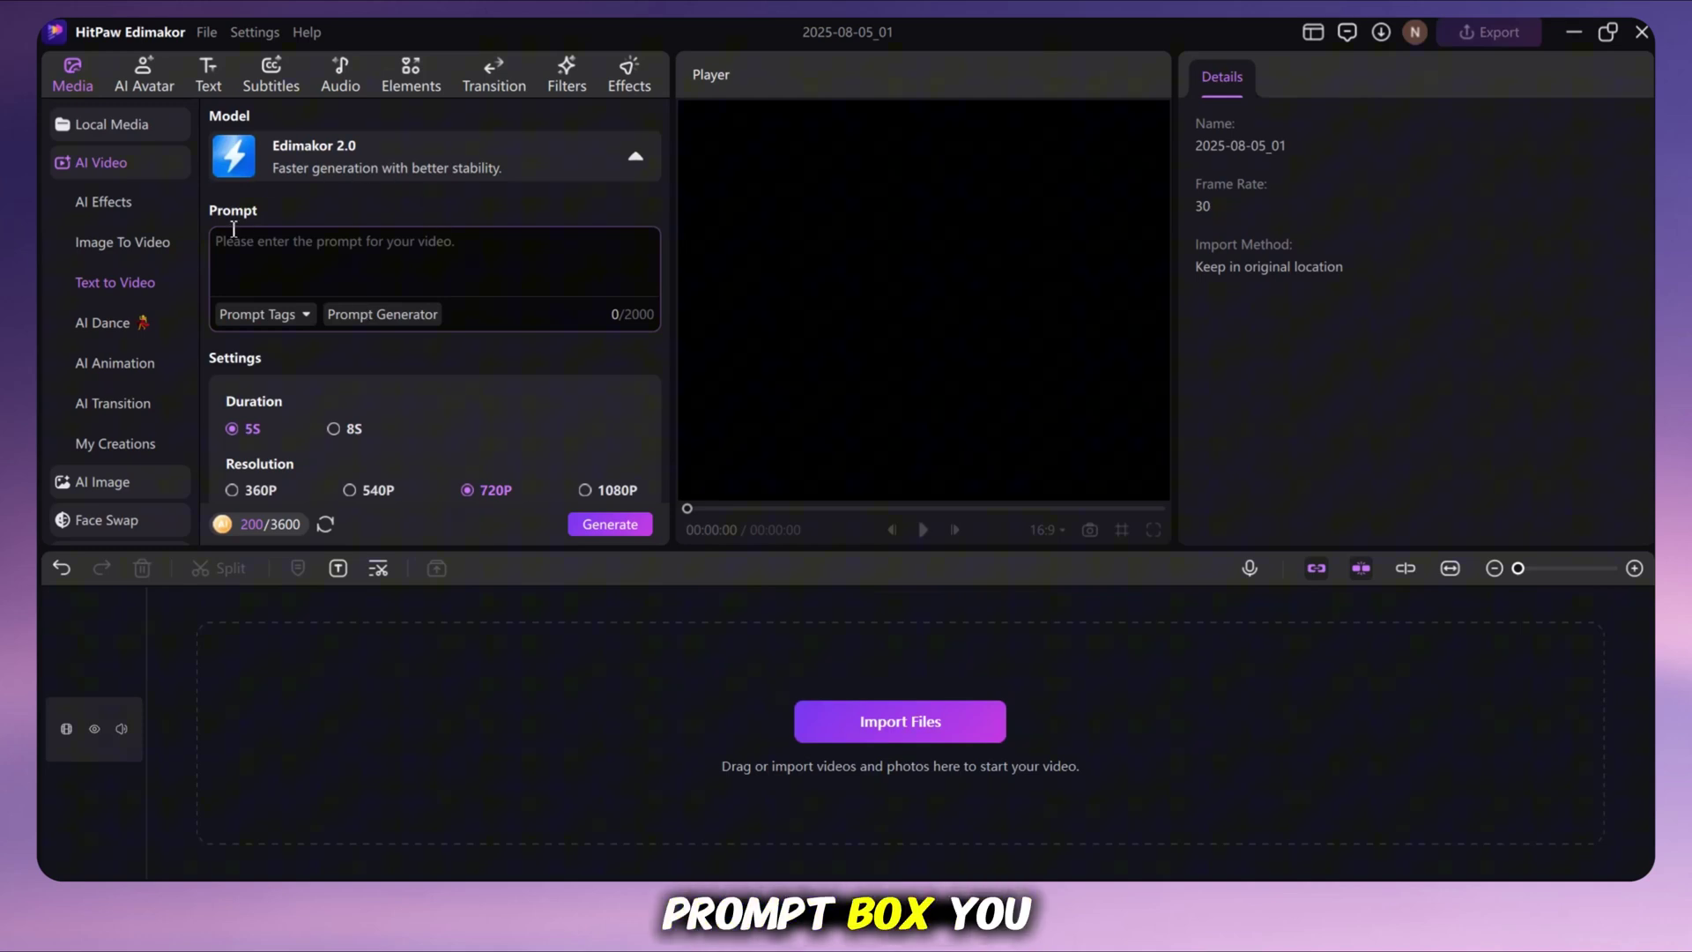
{"action": "right_click", "coordinate": [565, 305]}
{"action": "left_click", "coordinate": [494, 268]}
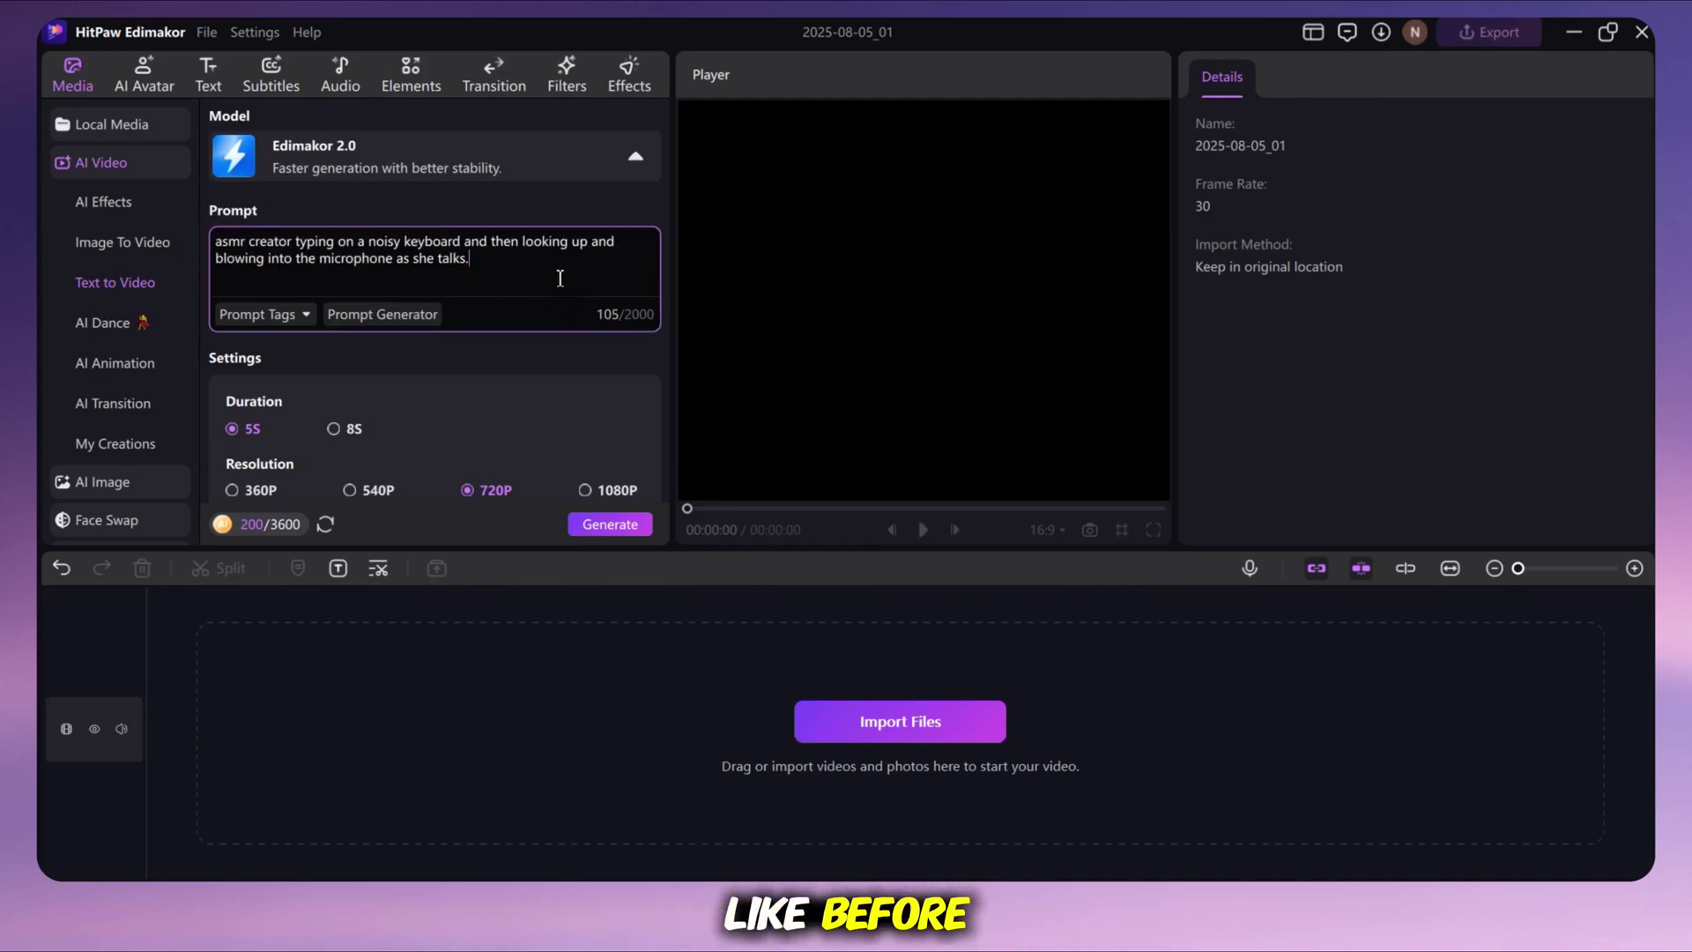
- Enable Auto Sound and begin describing the wanted sound
{"action": "scroll", "coordinate": [441, 317], "scroll_direction": "down", "scroll_amount": 2}
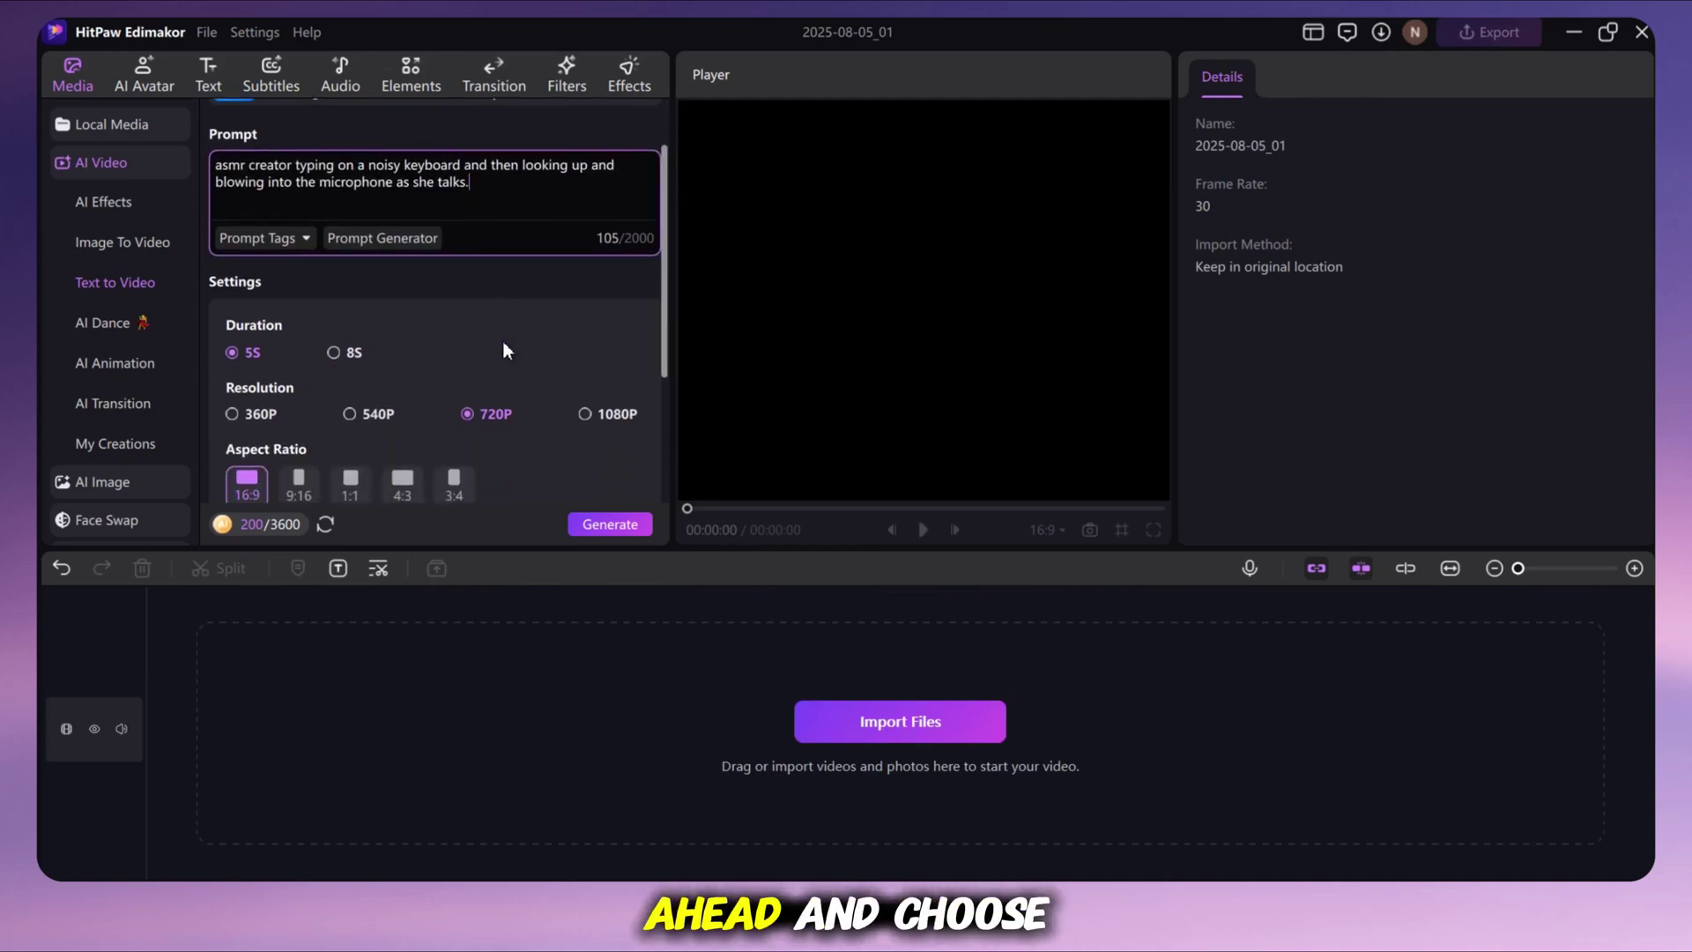
{"action": "scroll", "coordinate": [498, 337], "scroll_direction": "down", "scroll_amount": 3}
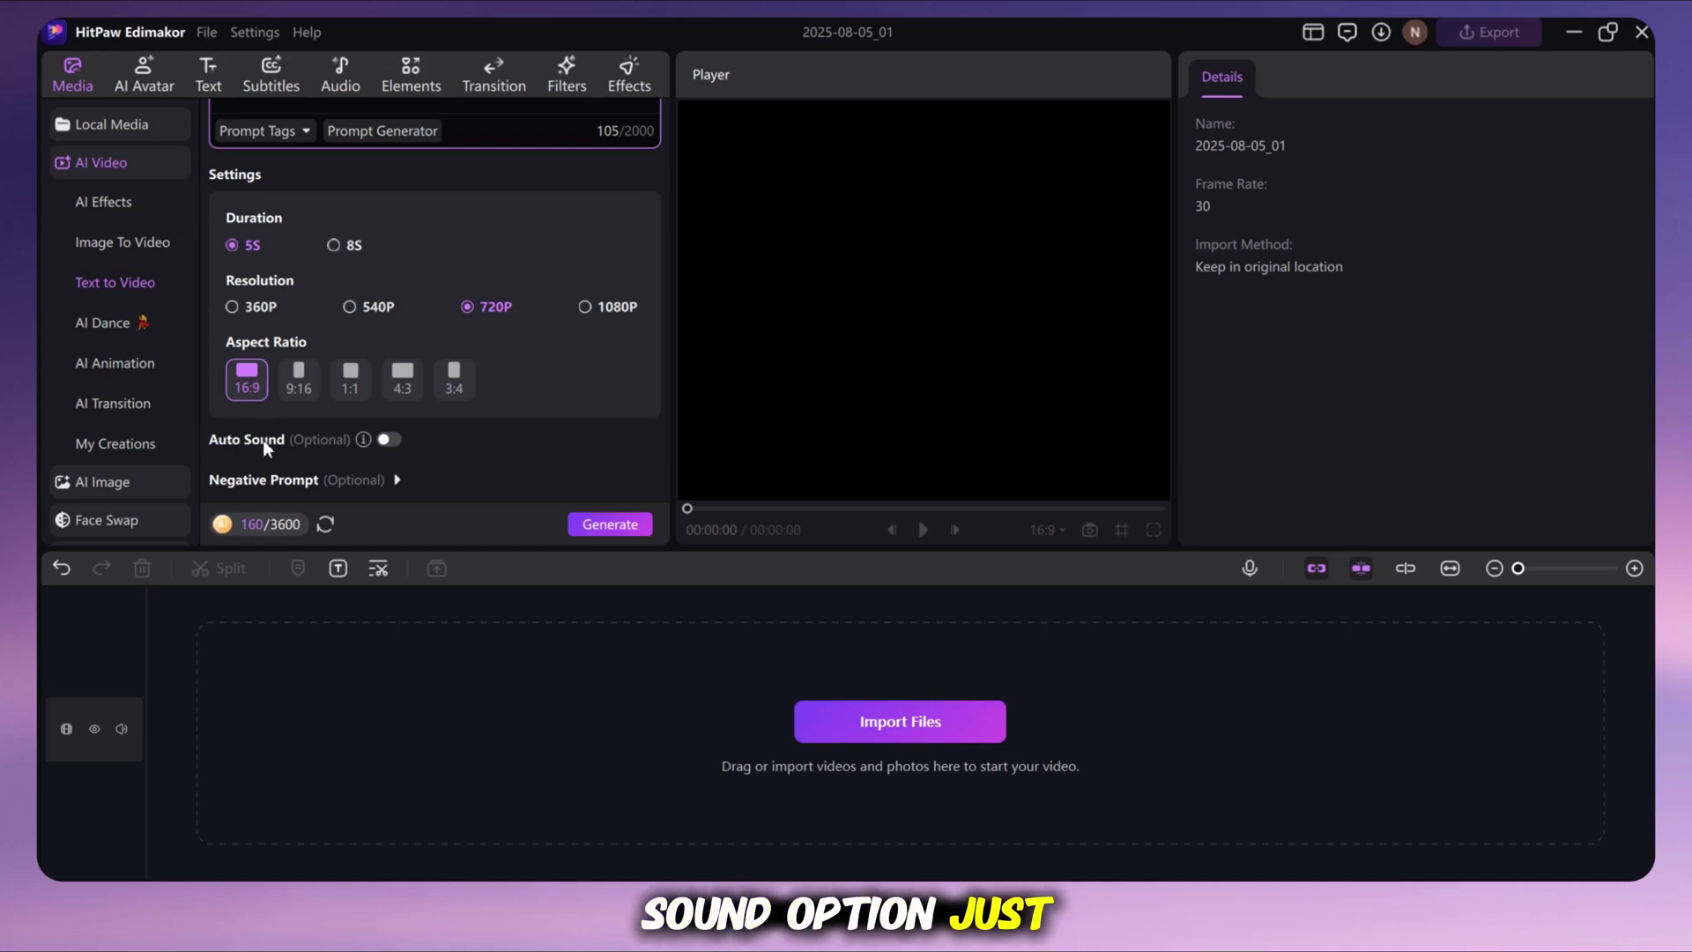
{"action": "left_click", "coordinate": [388, 438]}
{"action": "scroll", "coordinate": [384, 451], "scroll_direction": "down", "scroll_amount": 1}
{"action": "scroll", "coordinate": [383, 451], "scroll_direction": "down", "scroll_amount": 1}
{"action": "left_click", "coordinate": [541, 404]}
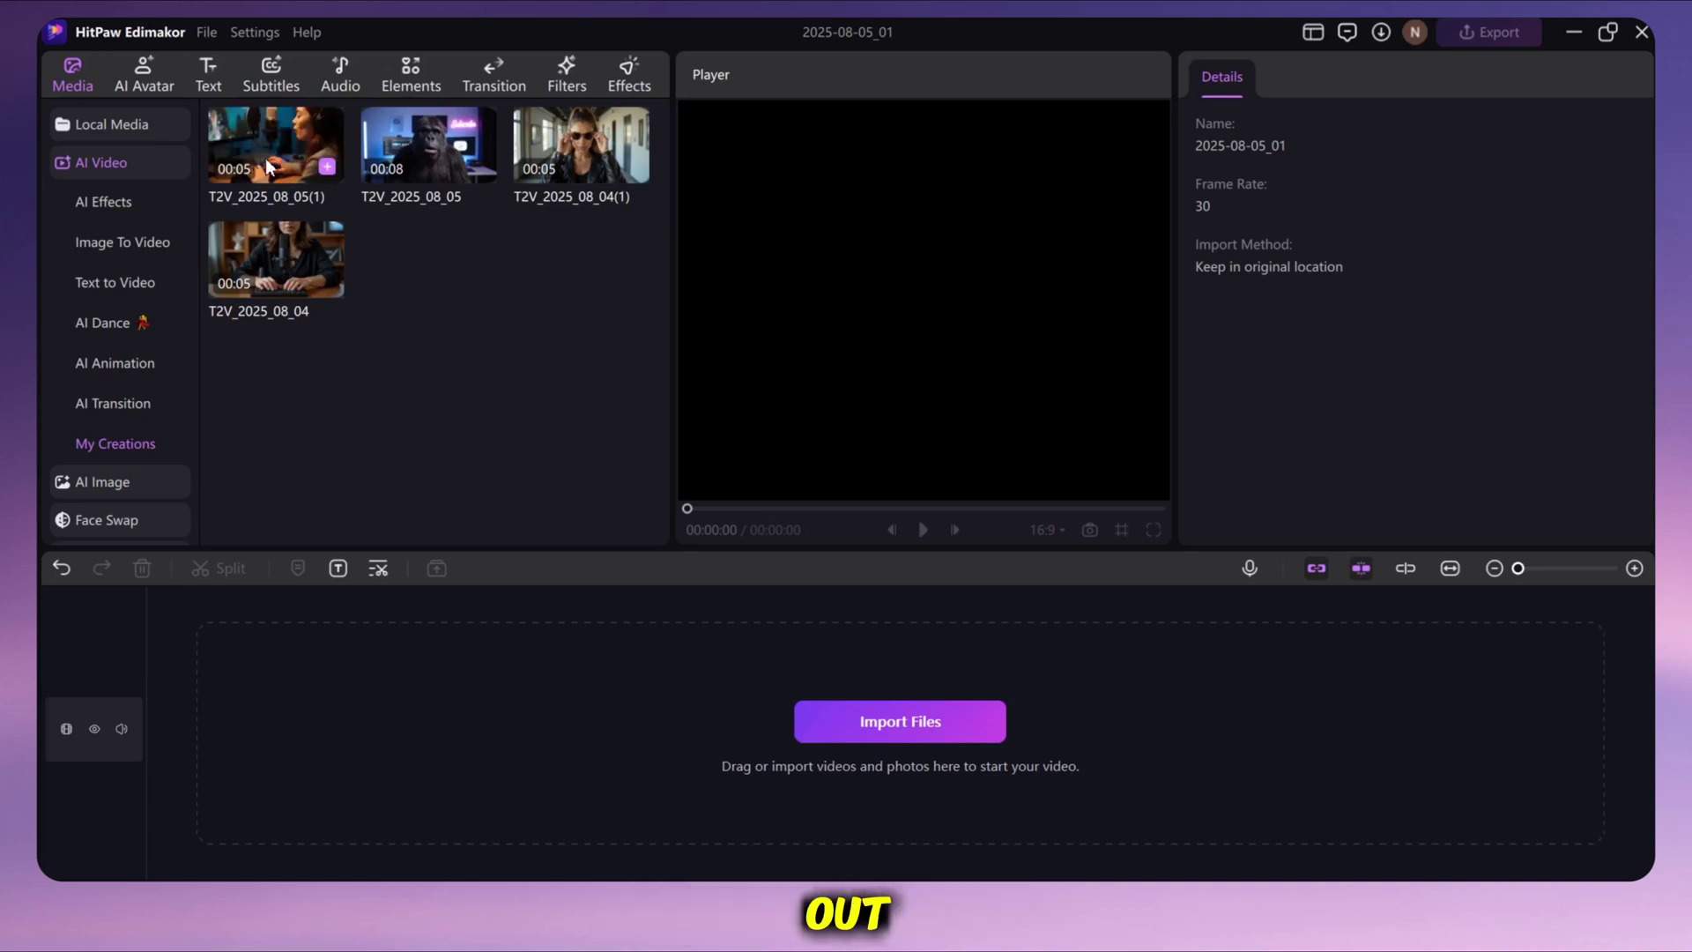
- Preview the T2V_2025_08_05(1) ASMR clip, then return to Text to Video
{"action": "left_click", "coordinate": [269, 167]}
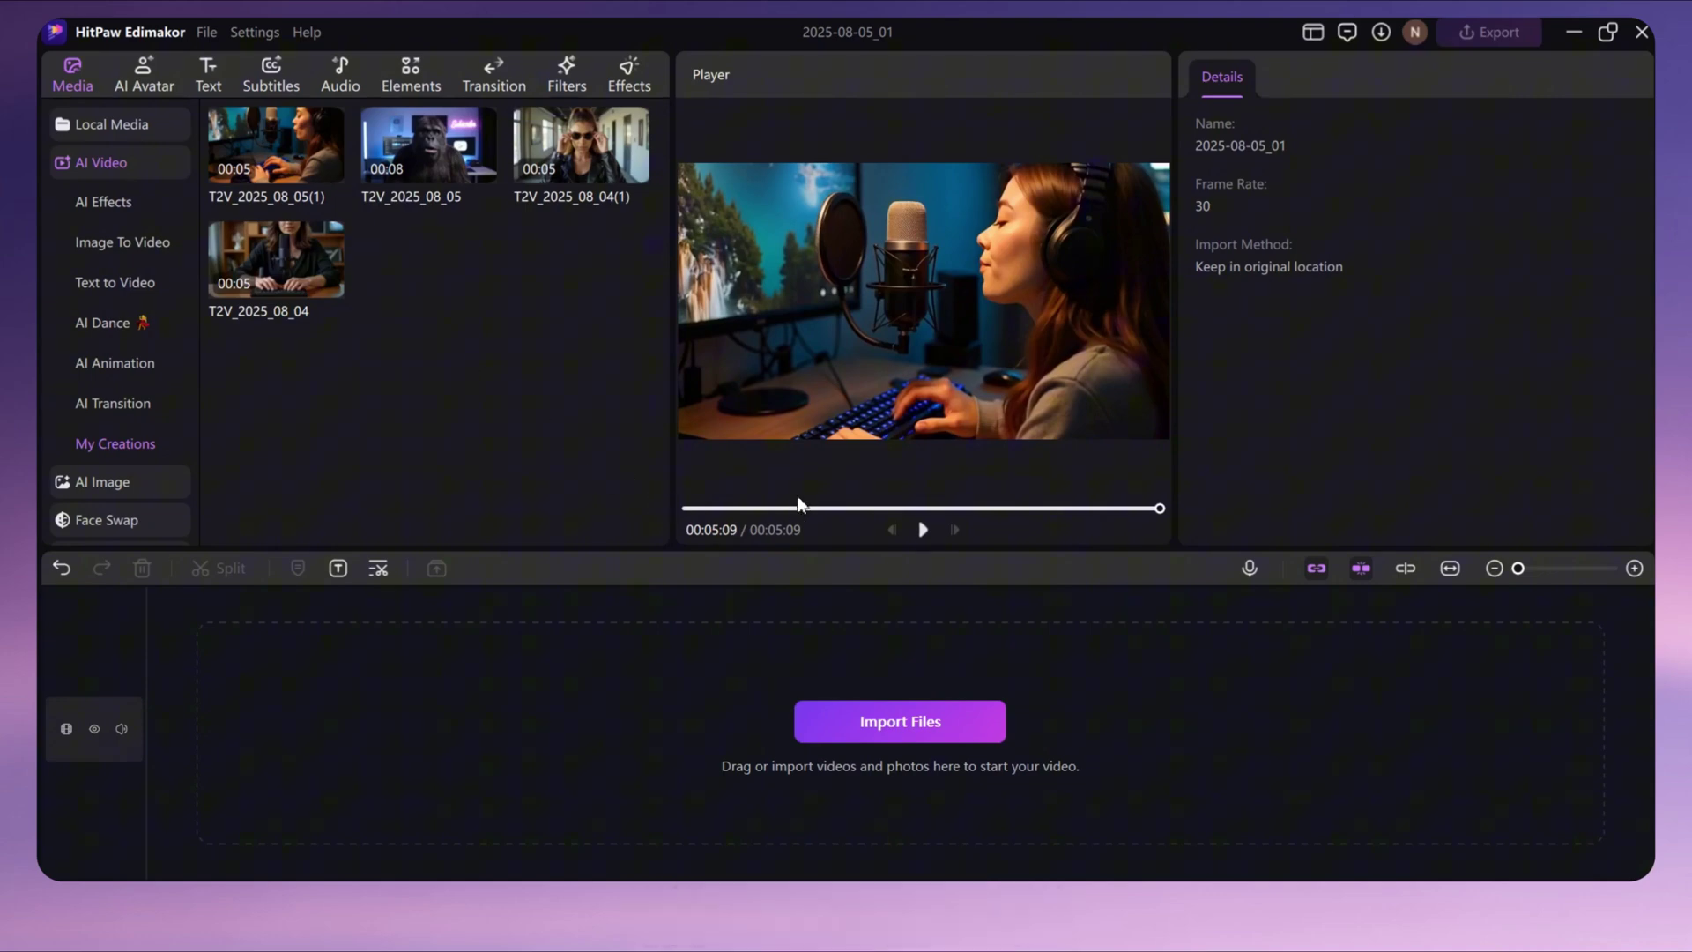
{"action": "left_click", "coordinate": [123, 280]}
- Paste the underground rap cypher warehouse prompt and enable Auto Sound
{"action": "left_click", "coordinate": [377, 264]}
{"action": "type", "text": "Underground rap cypher in an abandoned warehouse, gritty lighting, smoky haze, cinematic camera moves."}
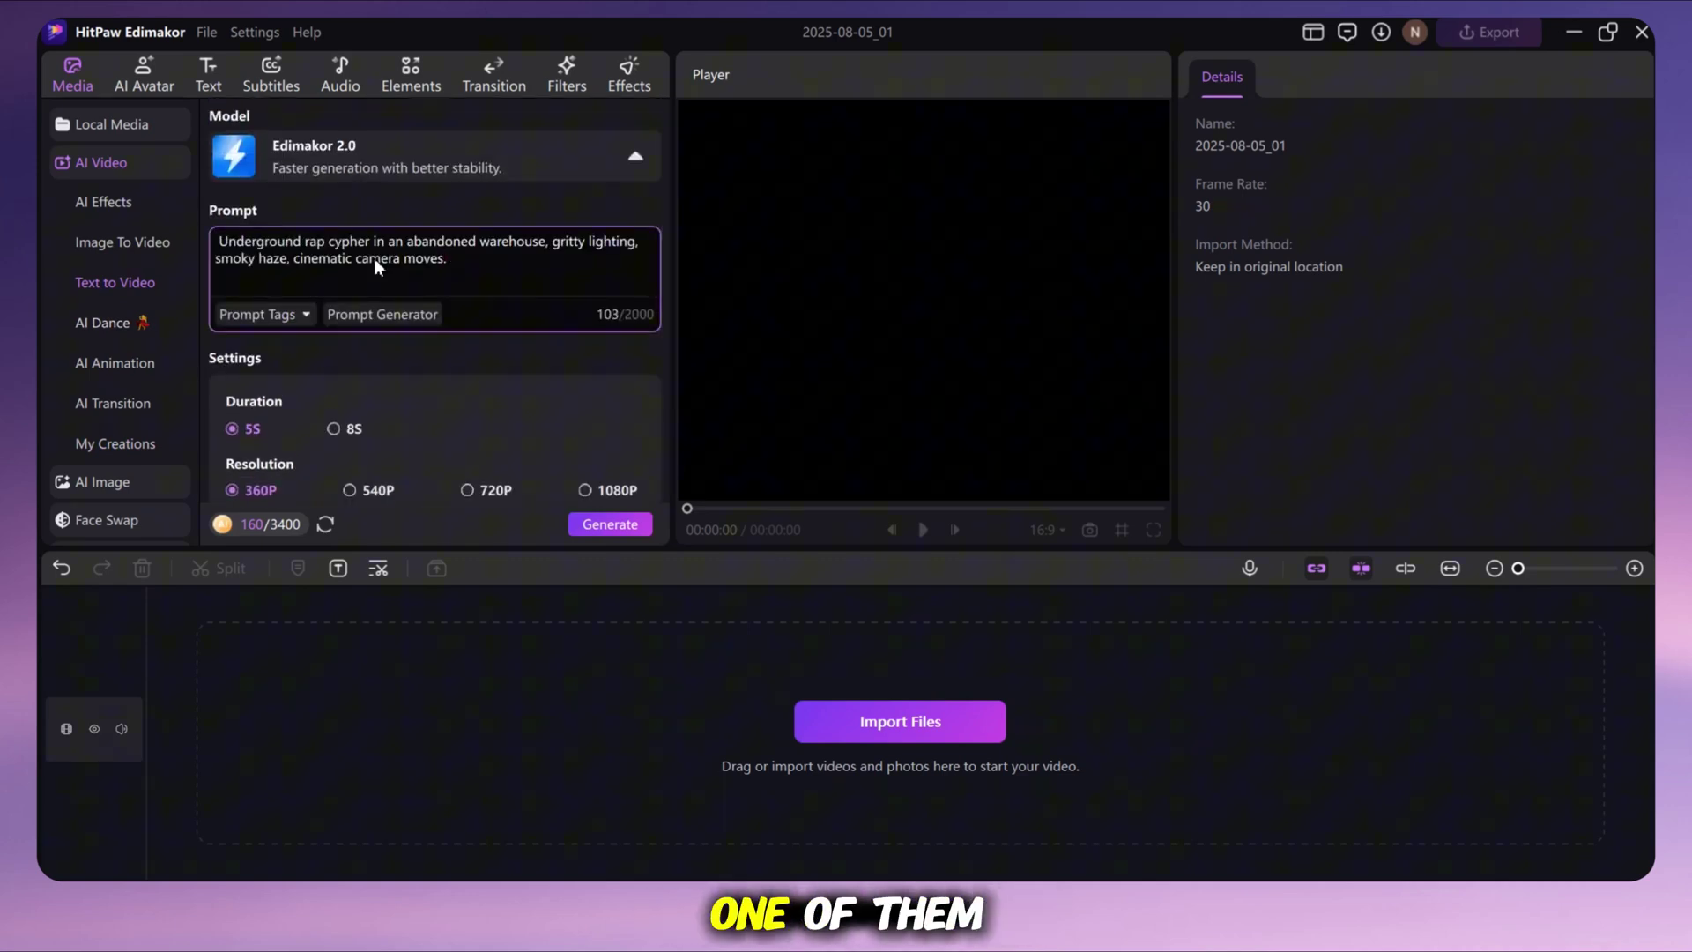
{"action": "scroll", "coordinate": [395, 403], "scroll_direction": "down", "scroll_amount": 2}
{"action": "scroll", "coordinate": [395, 404], "scroll_direction": "down", "scroll_amount": 1}
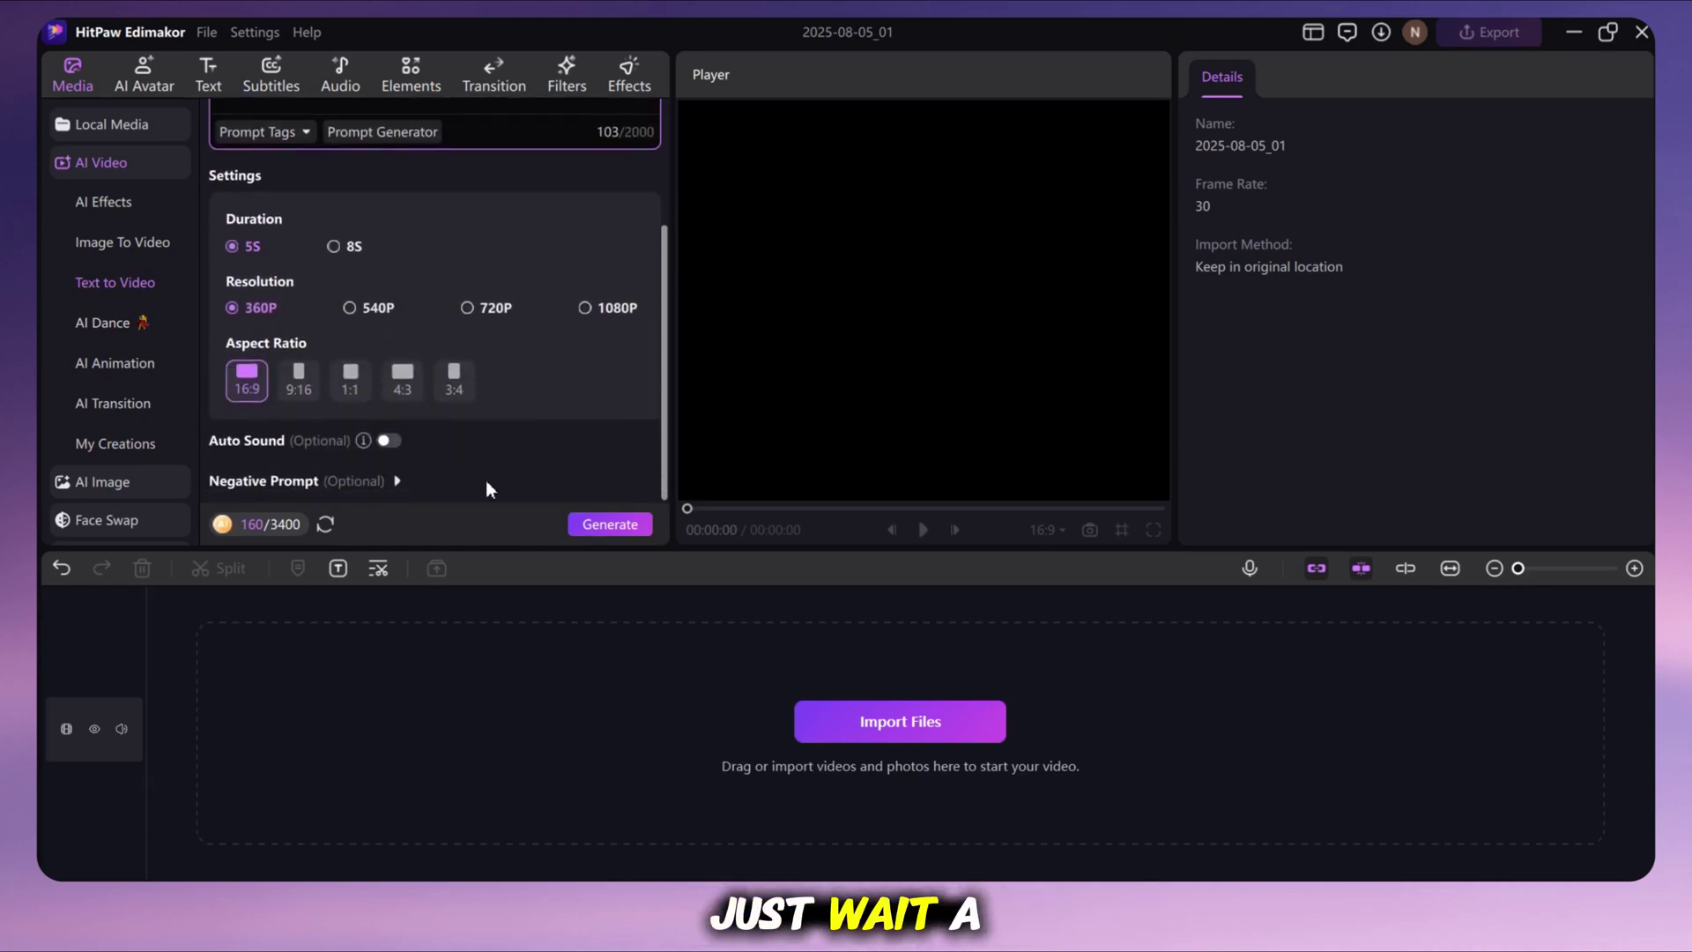
{"action": "left_click", "coordinate": [391, 439]}
- Generate the 5-second 360P rap cypher clip, play it, and widen the player
{"action": "left_click", "coordinate": [581, 529]}
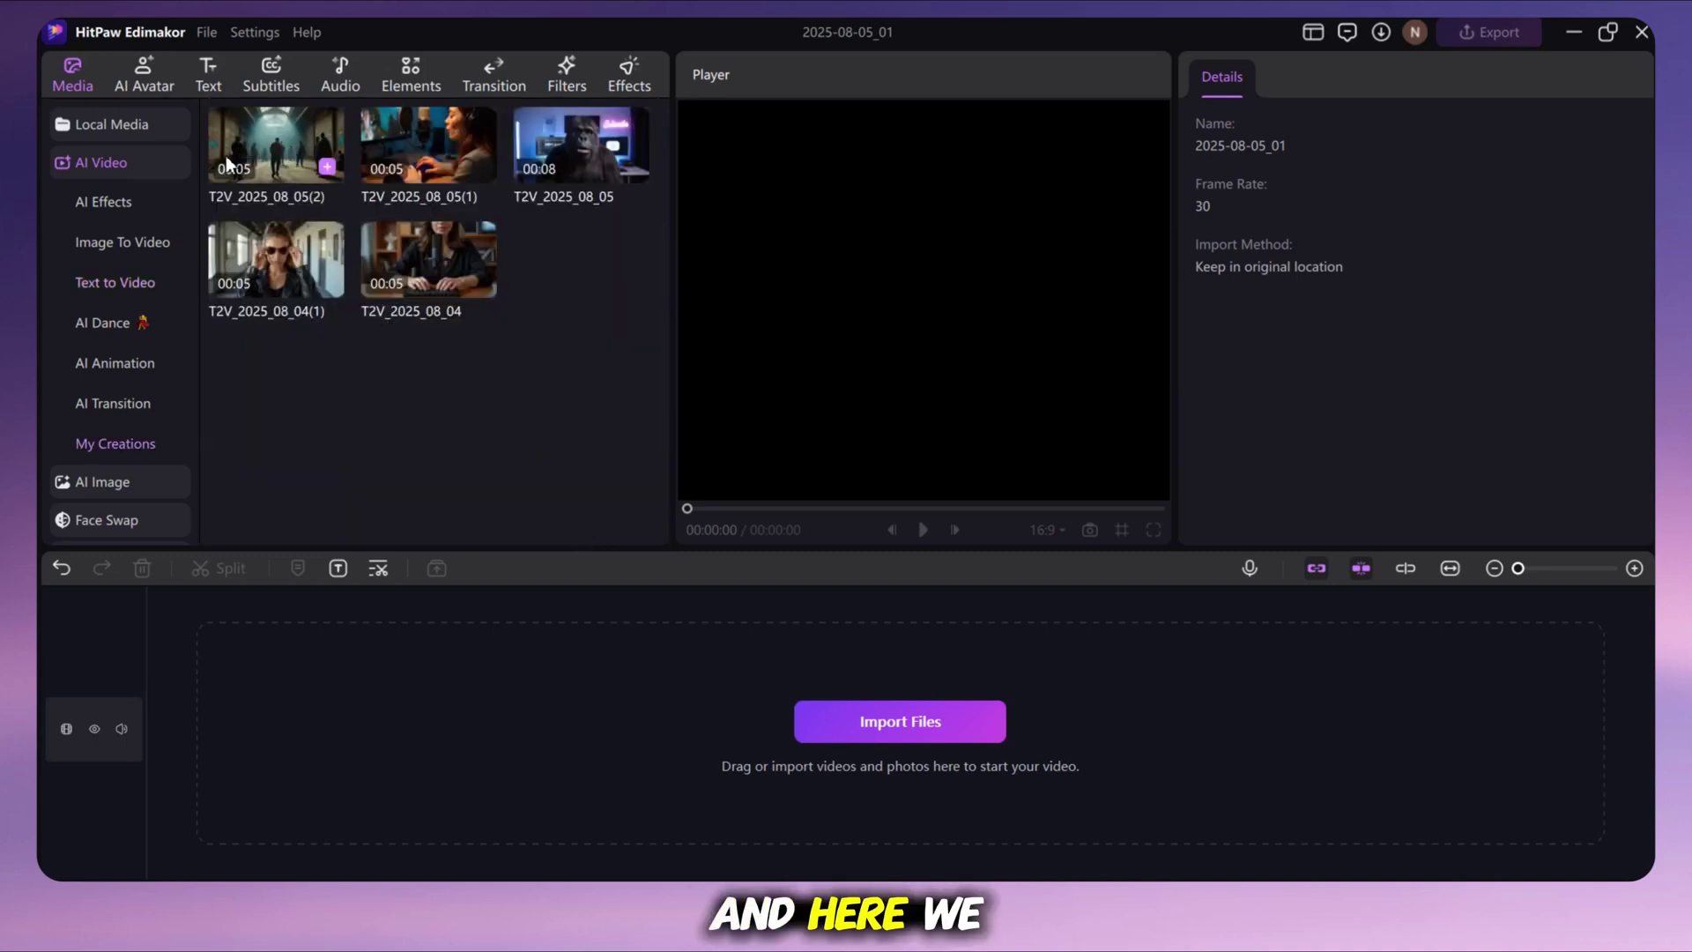
{"action": "left_click", "coordinate": [276, 165]}
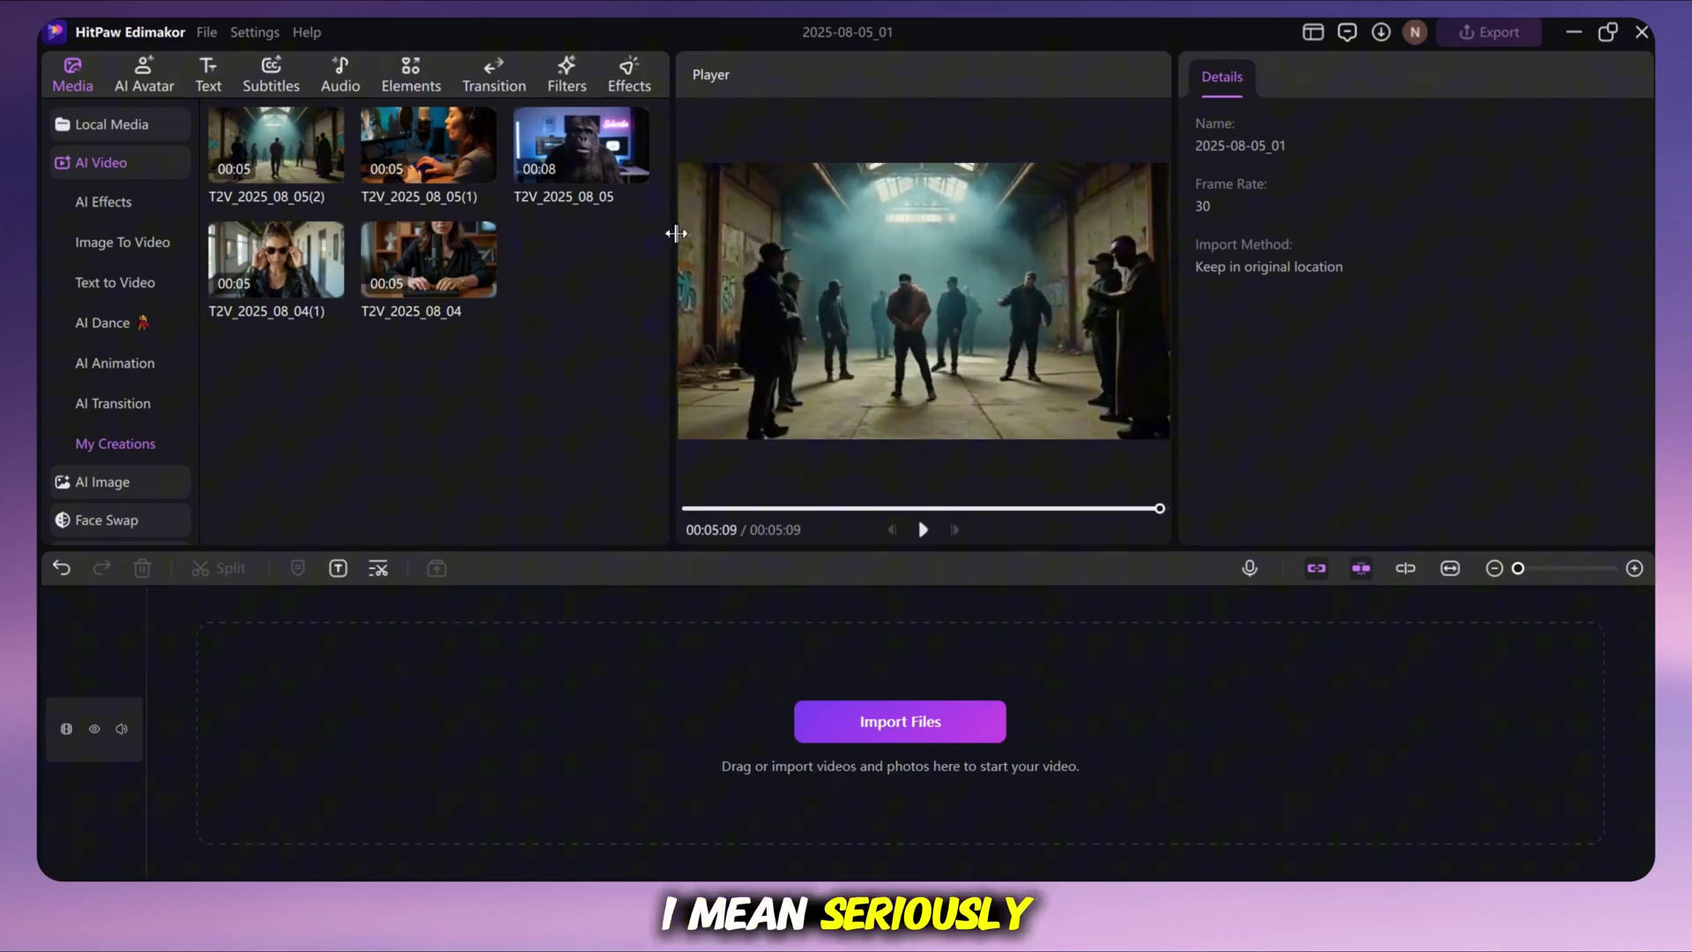
{"action": "mouse_move", "coordinate": [675, 234]}
{"action": "left_mouse_down"}
{"action": "mouse_move", "coordinate": [571, 226]}
{"action": "mouse_move", "coordinate": [485, 250]}
{"action": "left_mouse_up"}
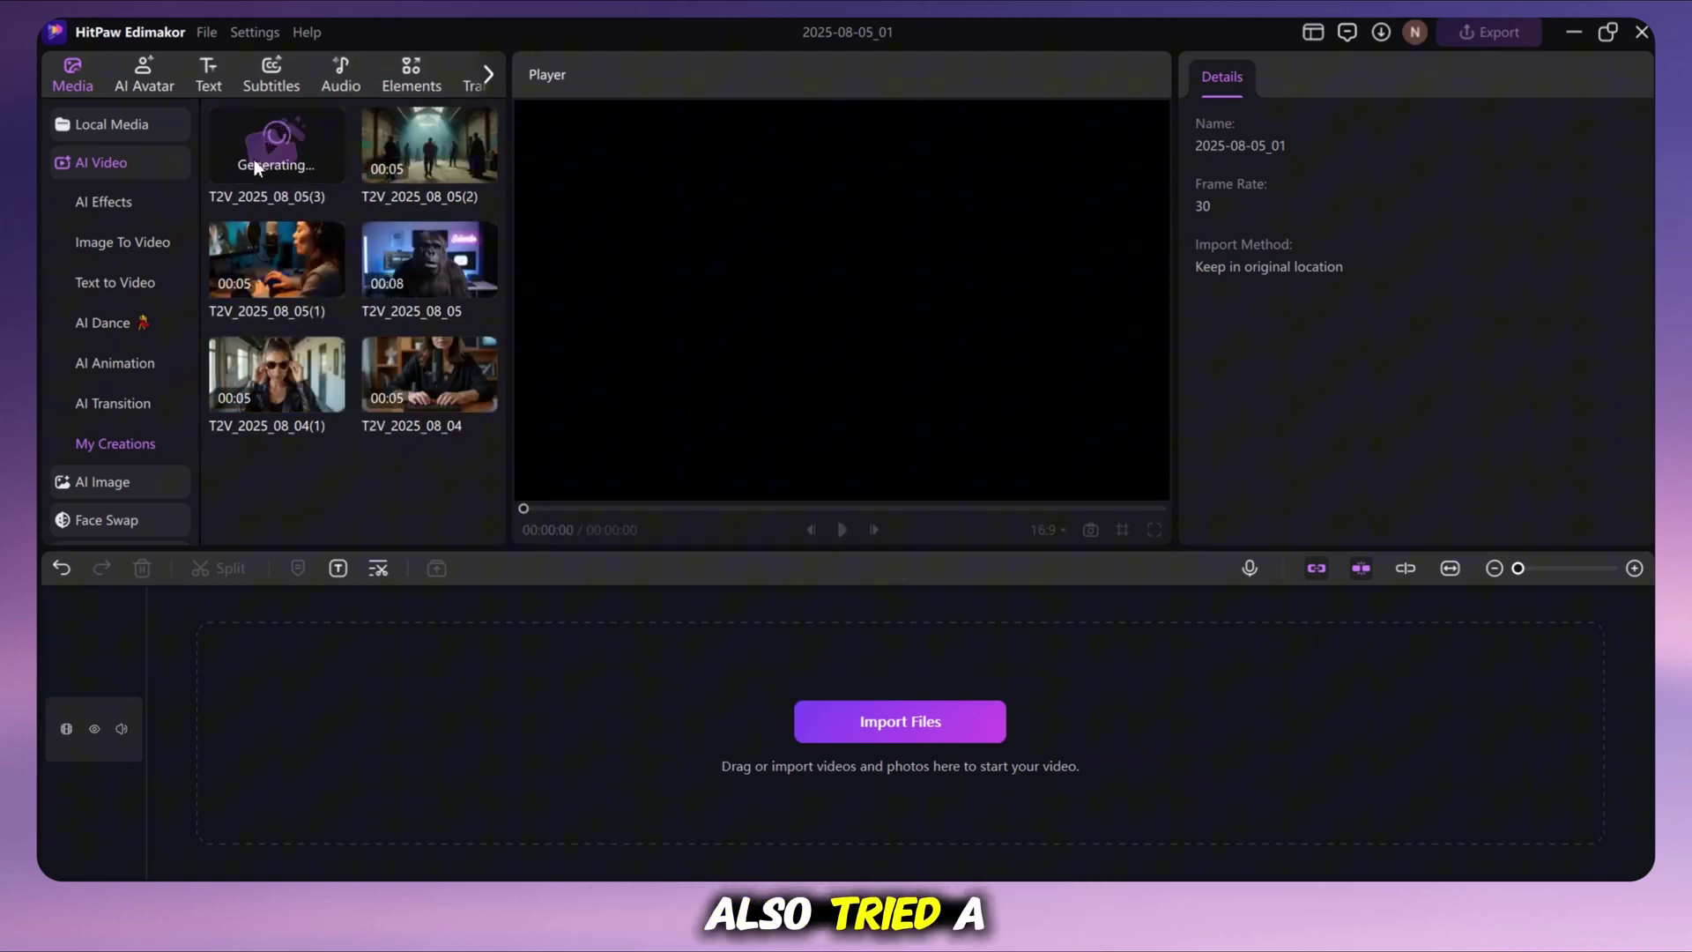
- Play the T2V_2025_08_05(3) clip of the stressed man at his desk
{"action": "left_click", "coordinate": [257, 150]}
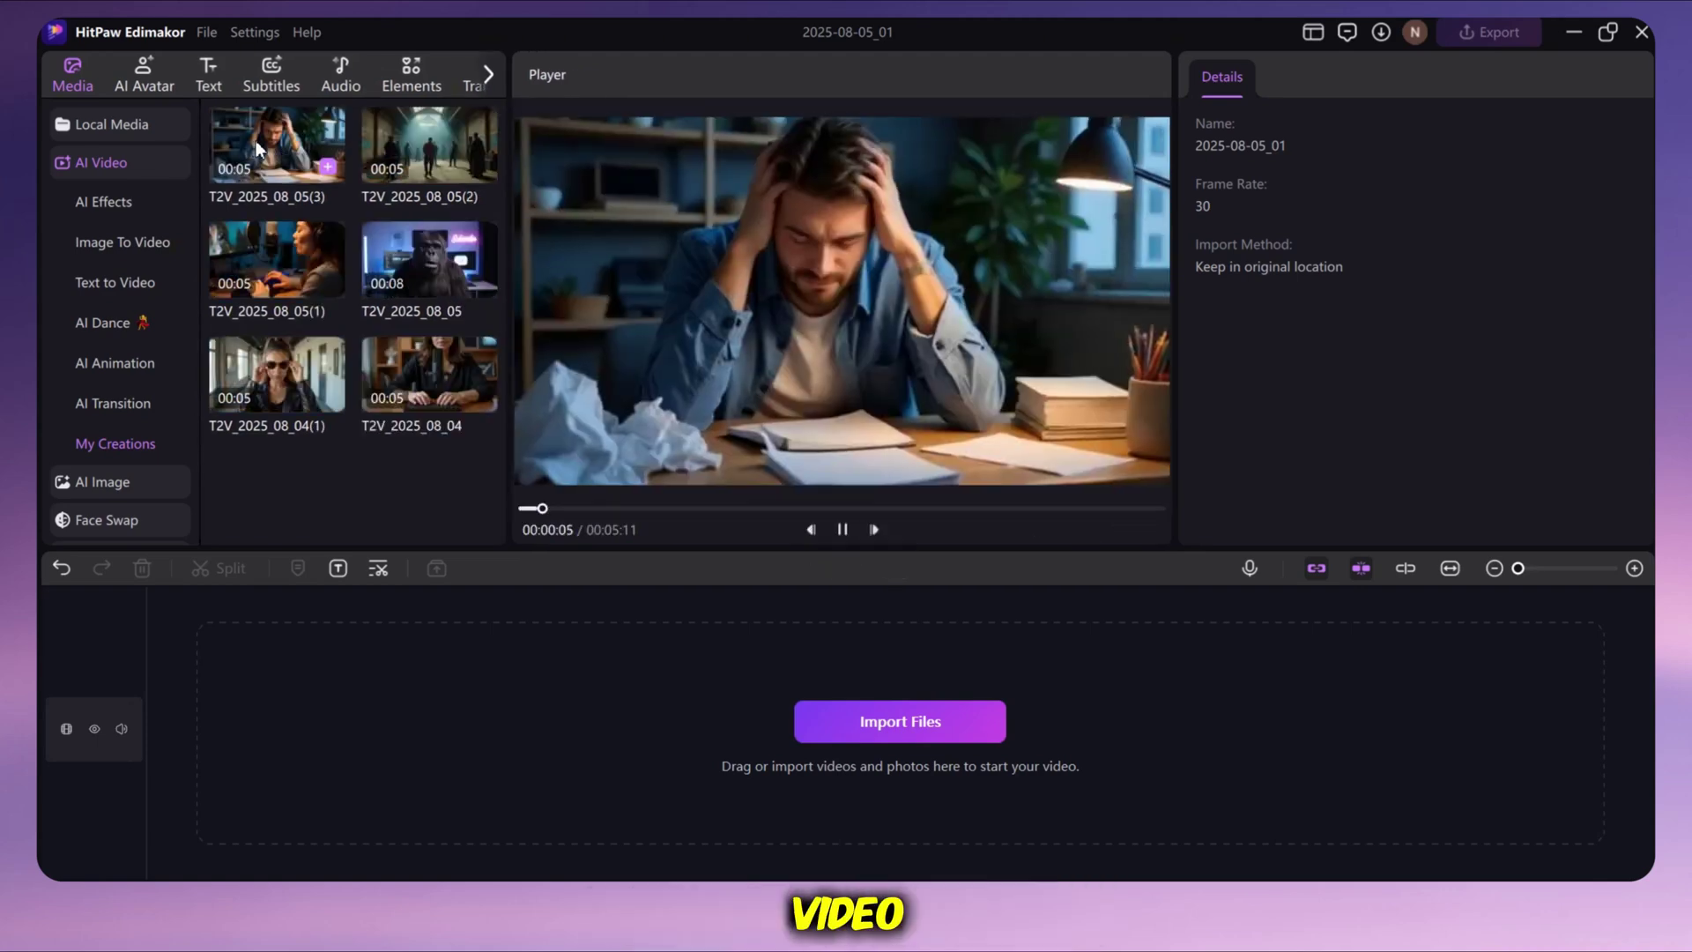